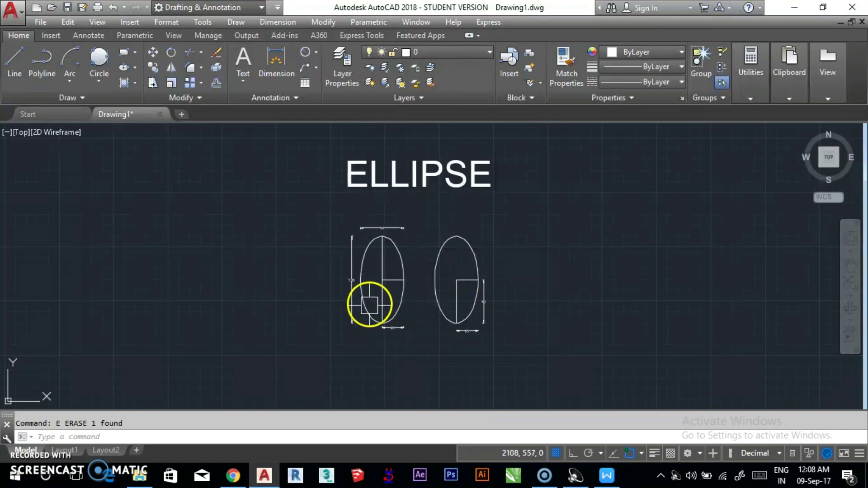
- Frame both ellipses, cancel the stray CCONSTRAINTFORM prompt from CC, and start CIRCLE
{"action": "scroll", "coordinate": [368, 304], "scroll_direction": "up", "scroll_amount": 3}
{"action": "scroll", "coordinate": [353, 299], "scroll_direction": "up", "scroll_amount": 2}
{"action": "scroll", "coordinate": [326, 297], "scroll_direction": "up", "scroll_amount": 1}
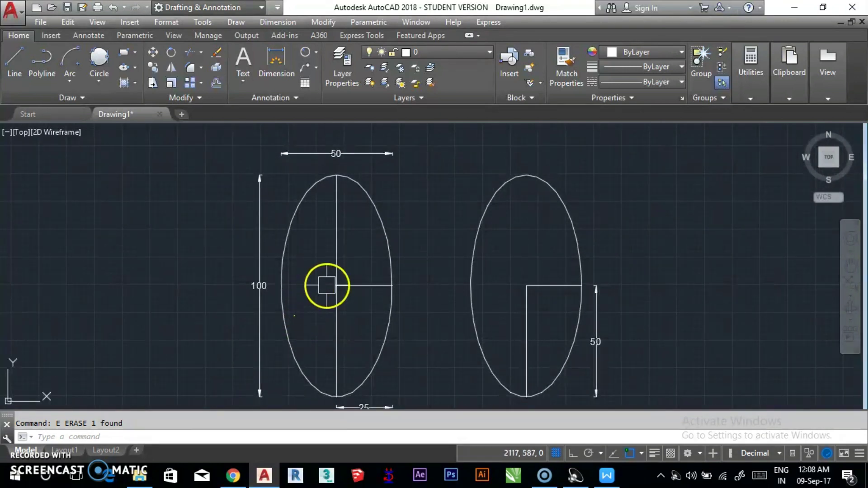
{"action": "middle_click_drag", "start_coordinate": [326, 287], "coordinate": [291, 256]}
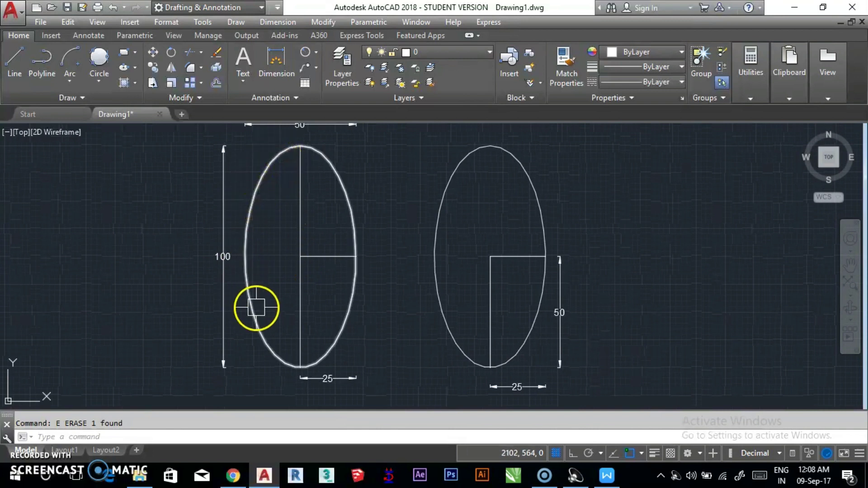
{"action": "scroll", "coordinate": [283, 307], "scroll_direction": "down", "scroll_amount": 2}
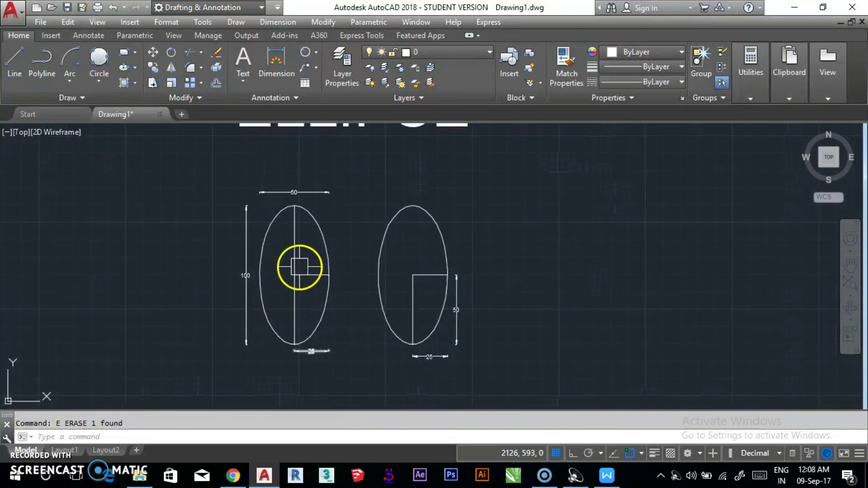
{"action": "type", "text": "cc"}
{"action": "key", "text": "Return"}
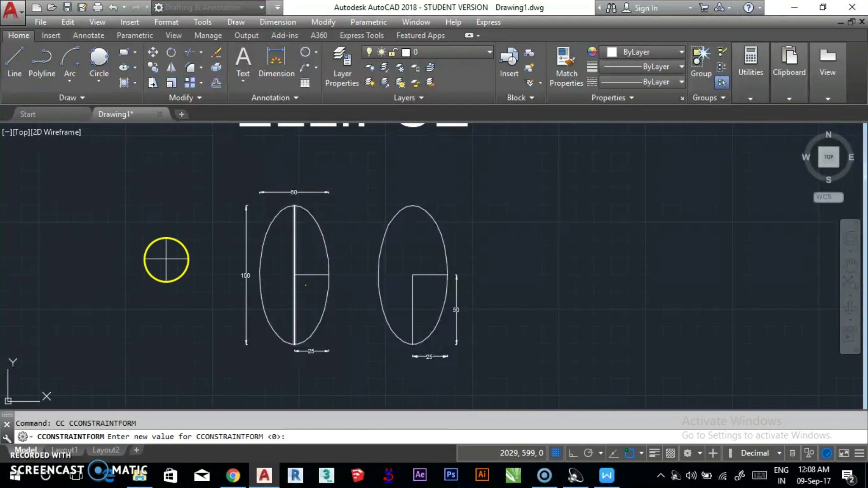
{"action": "key", "text": "Escape"}
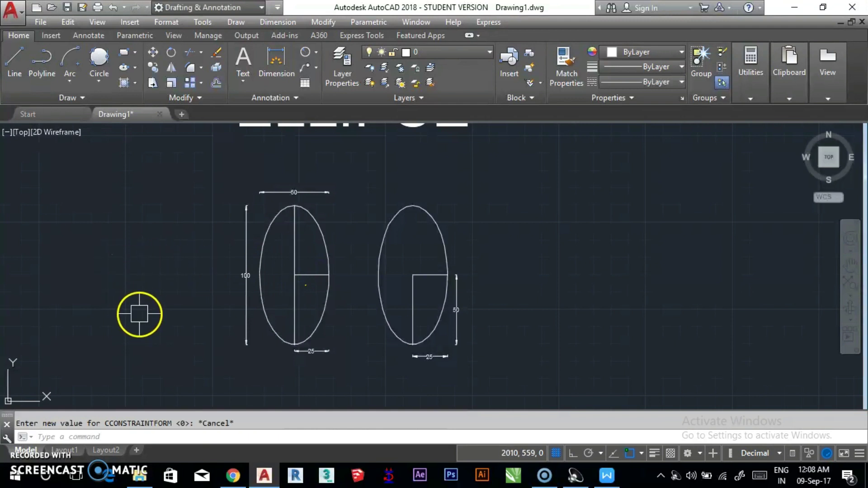
{"action": "type", "text": "c"}
{"action": "key", "text": "Return"}
- Place the circle's centre left of the ellipses and reframe the view upward
{"action": "left_click", "coordinate": [123, 261]}
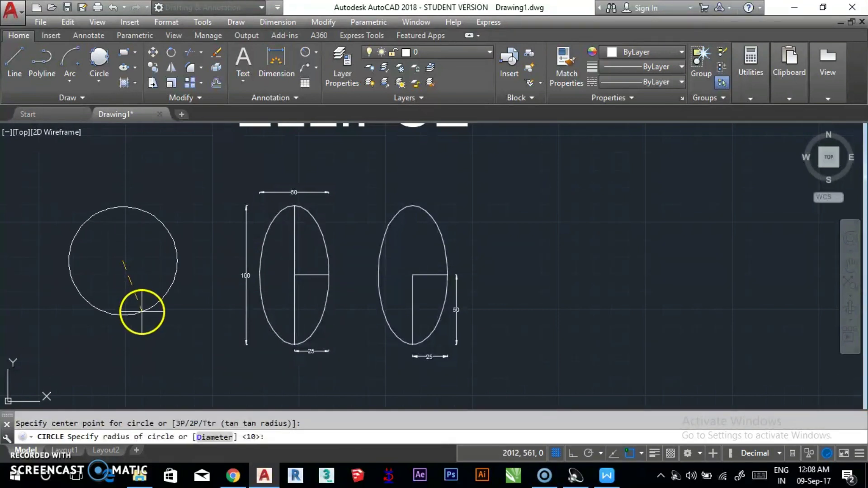
{"action": "scroll", "coordinate": [112, 270], "scroll_direction": "up", "scroll_amount": 2}
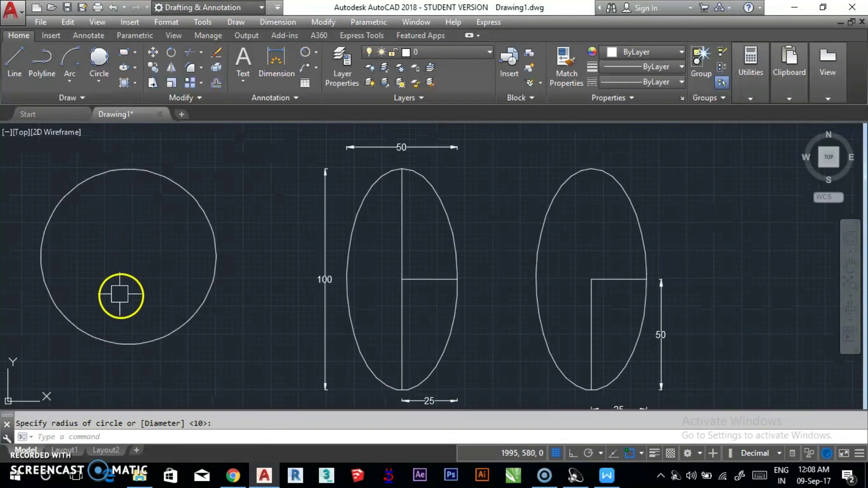
{"action": "scroll", "coordinate": [203, 290], "scroll_direction": "down", "scroll_amount": 2}
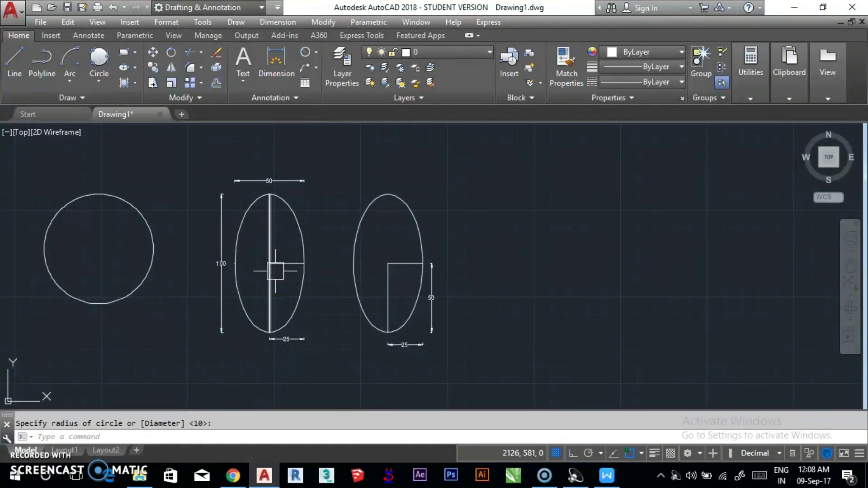
{"action": "scroll", "coordinate": [267, 197], "scroll_direction": "up", "scroll_amount": 2}
{"action": "middle_click_drag", "start_coordinate": [285, 267], "coordinate": [286, 240]}
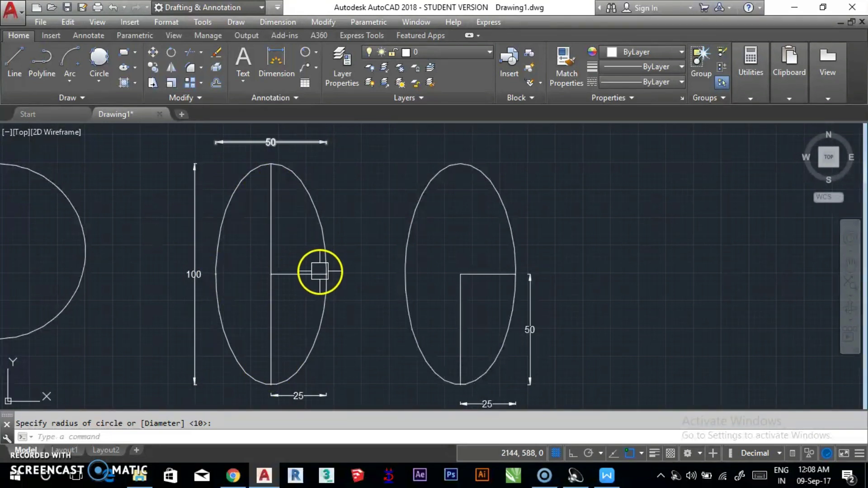
{"action": "middle_click_drag", "start_coordinate": [300, 290], "coordinate": [301, 258]}
{"action": "scroll", "coordinate": [382, 288], "scroll_direction": "down", "scroll_amount": 2}
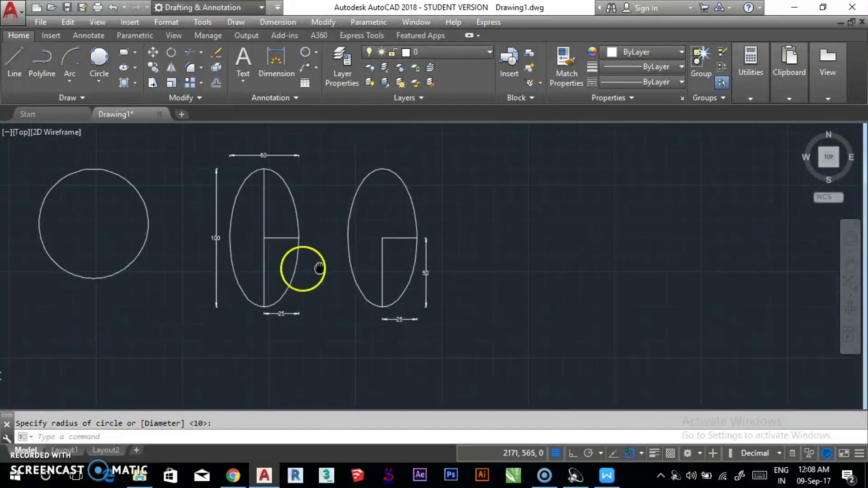
{"action": "scroll", "coordinate": [305, 267], "scroll_direction": "down", "scroll_amount": 1}
- Clear the pending prompt and start the ELLIPSE command
{"action": "key", "text": "Escape"}
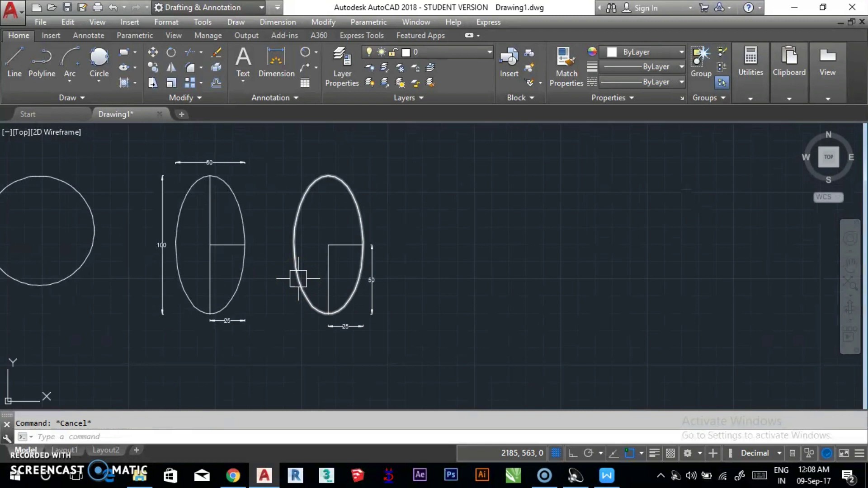
{"action": "type", "text": "el"}
{"action": "key", "text": "Return"}
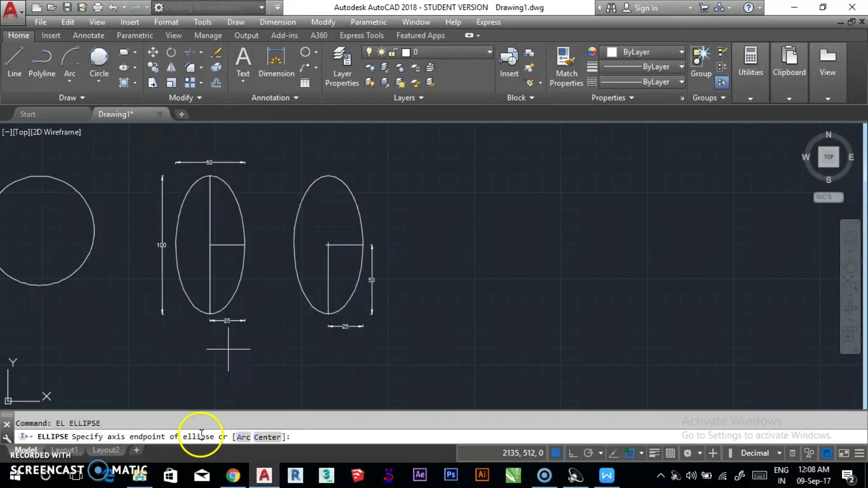
- Draw a vertical ellipse right of the others with Ortho on, 100 axis, 25 half-width
{"action": "scroll", "coordinate": [201, 254], "scroll_direction": "up", "scroll_amount": 2}
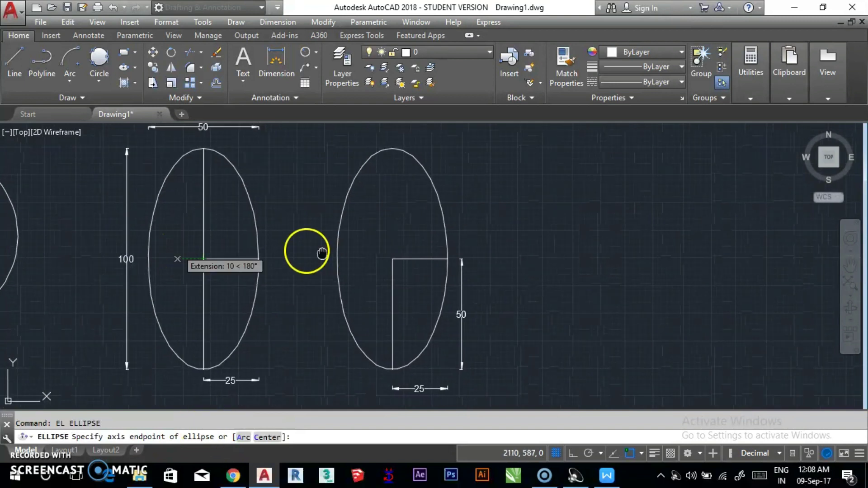
{"action": "middle_click_drag", "start_coordinate": [322, 253], "coordinate": [225, 254]}
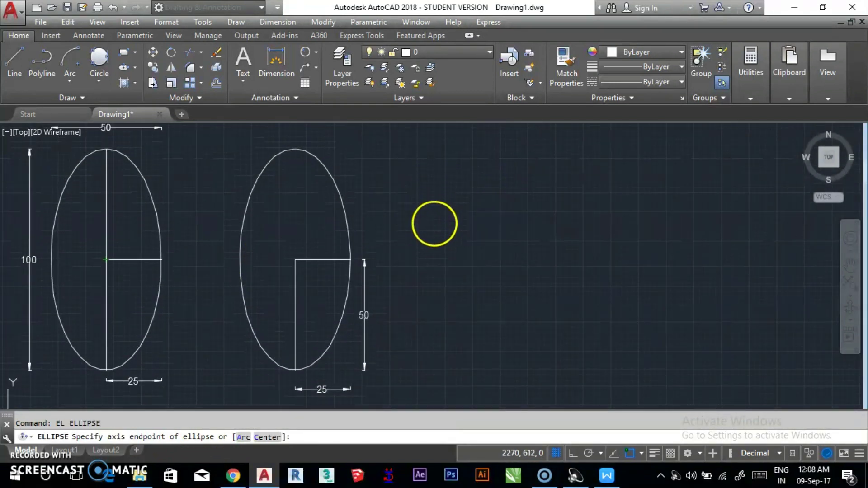
{"action": "middle_click_drag", "start_coordinate": [435, 234], "coordinate": [448, 240]}
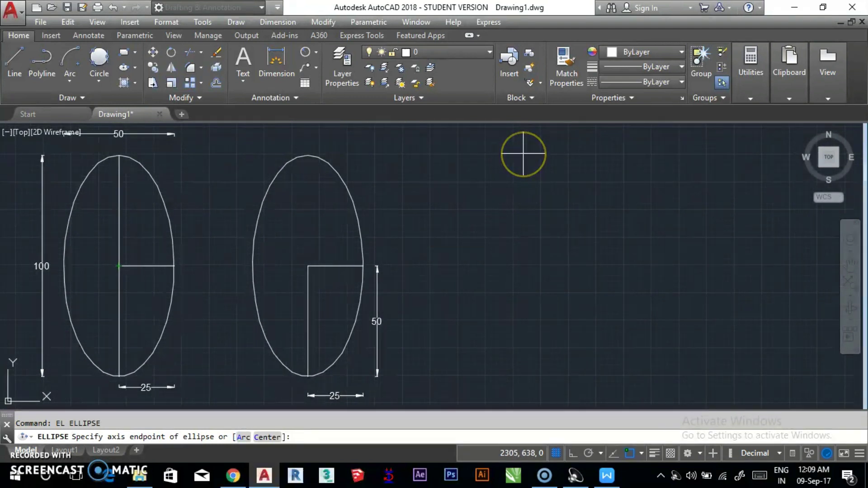
{"action": "left_click", "coordinate": [523, 155]}
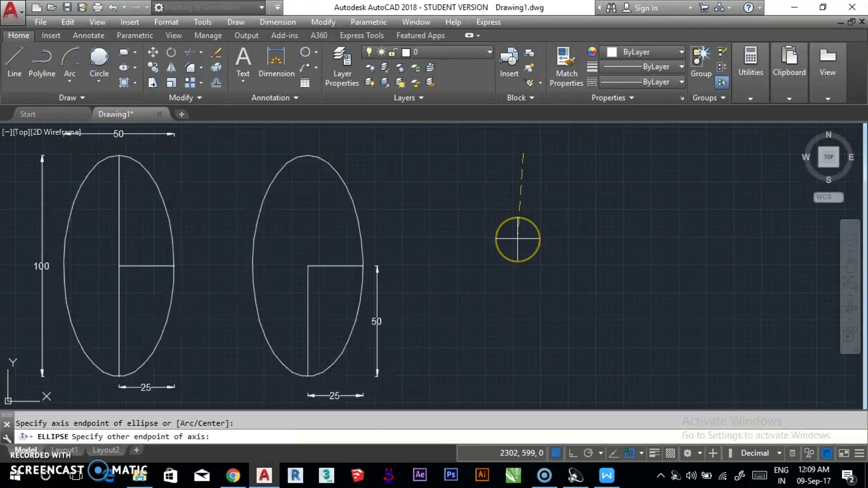
{"action": "key", "text": "F8"}
{"action": "type", "text": "100"}
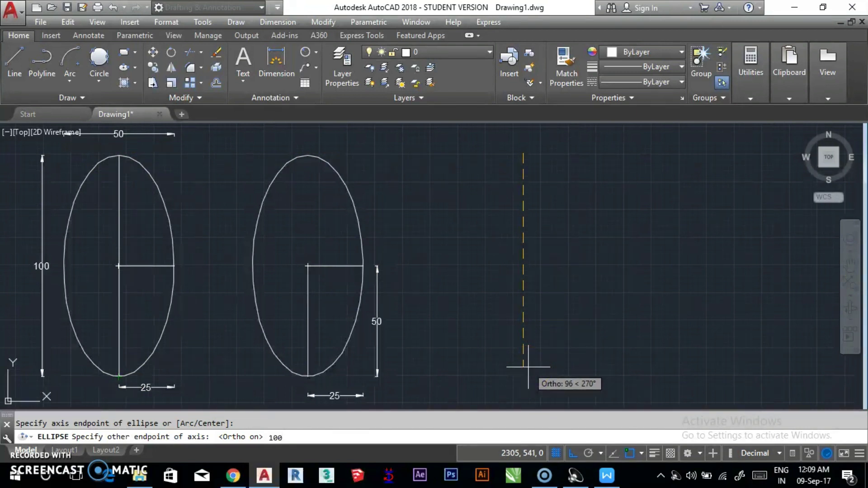
{"action": "key", "text": "Return"}
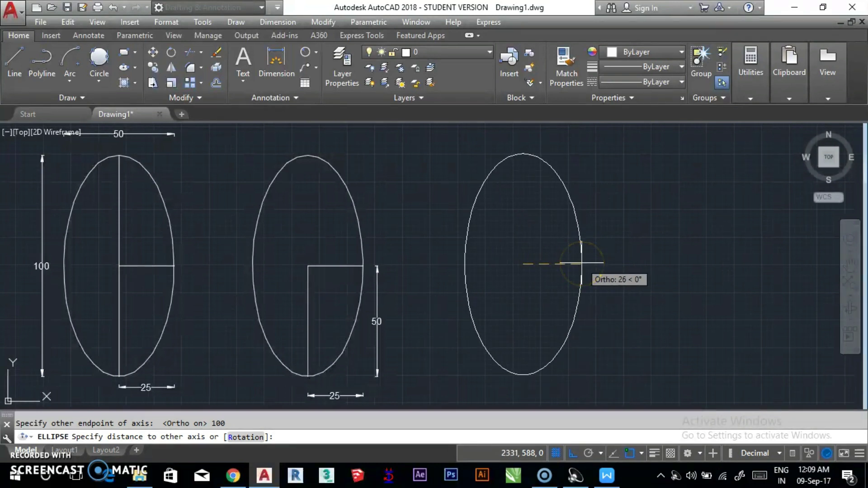
{"action": "left_click_drag", "start_coordinate": [588, 263], "coordinate": [627, 266]}
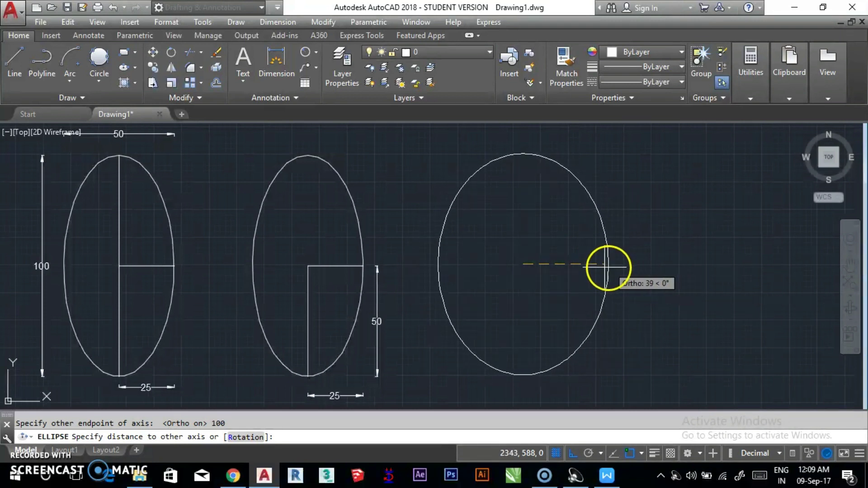
{"action": "left_click_drag", "start_coordinate": [595, 269], "coordinate": [131, 267]}
{"action": "type", "text": "25"}
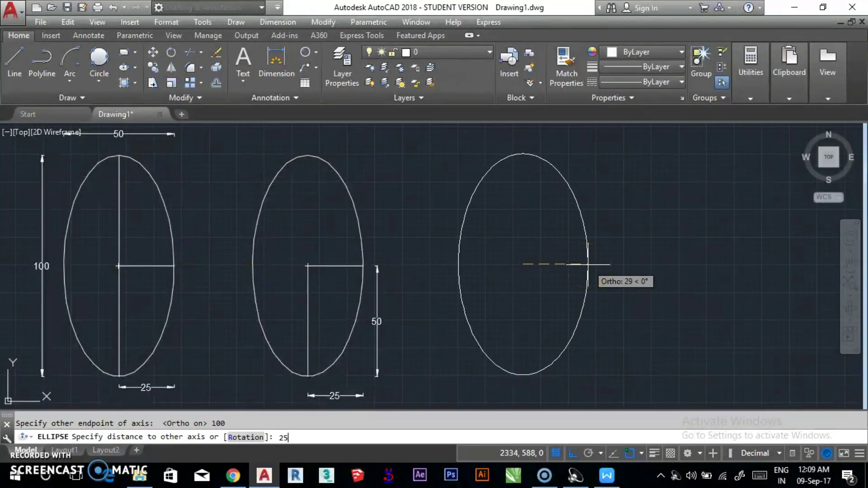
{"action": "key", "text": "Return"}
{"action": "scroll", "coordinate": [588, 267], "scroll_direction": "down", "scroll_amount": 2}
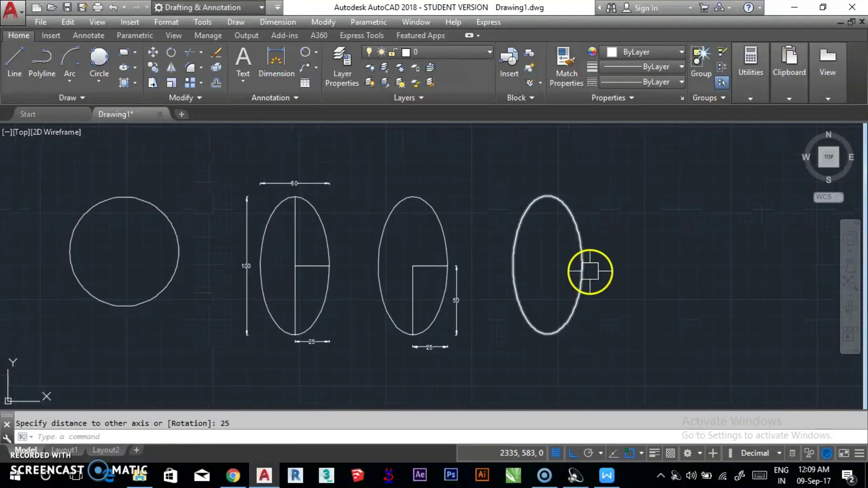
{"action": "key", "text": "Return"}
{"action": "left_click", "coordinate": [564, 154]}
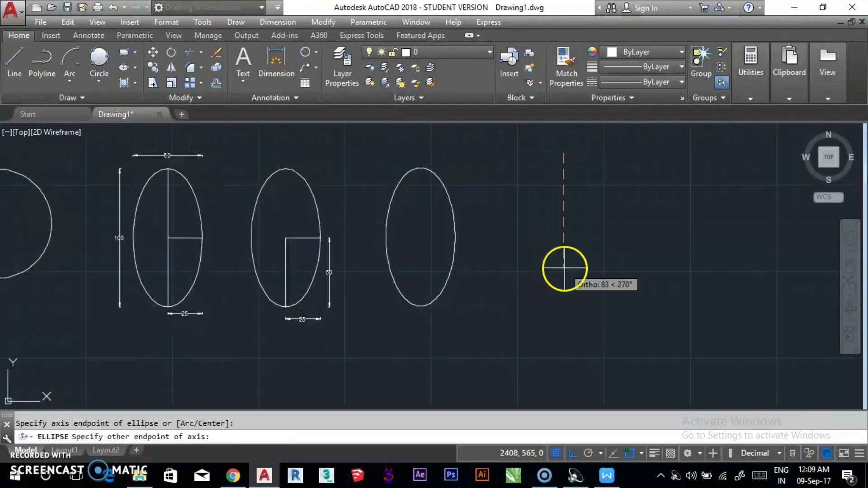
{"action": "type", "text": "10"}
{"action": "key", "text": "Return"}
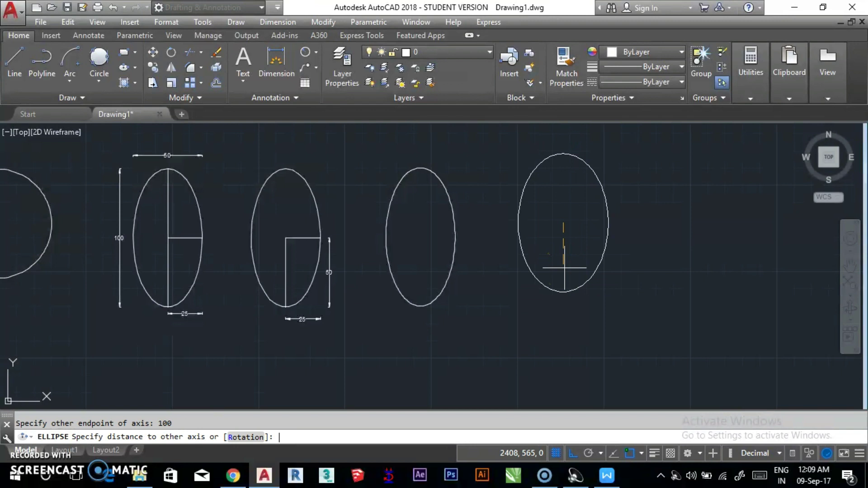
{"action": "type", "text": "50"}
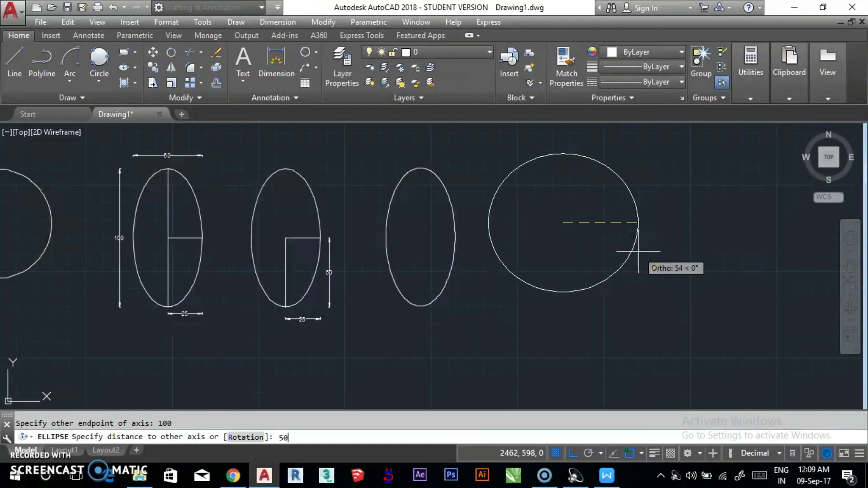
{"action": "key", "text": "Return"}
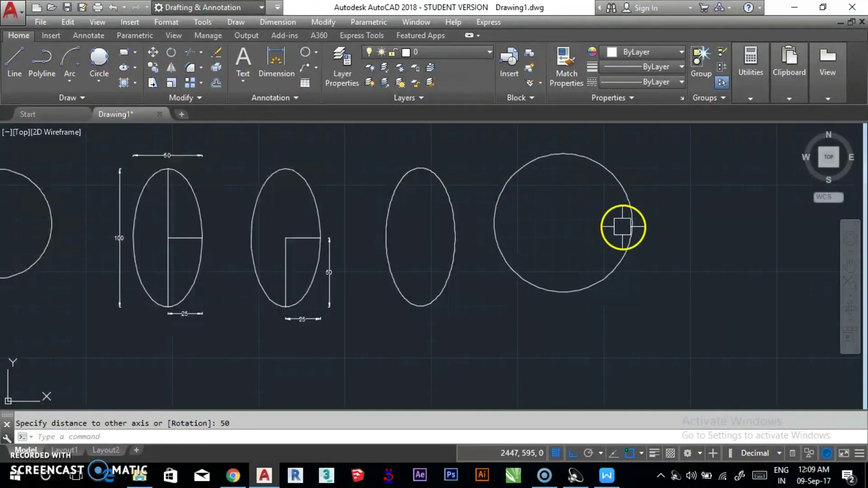
{"action": "left_click", "coordinate": [552, 289]}
{"action": "type", "text": "e"}
{"action": "key", "text": "Return"}
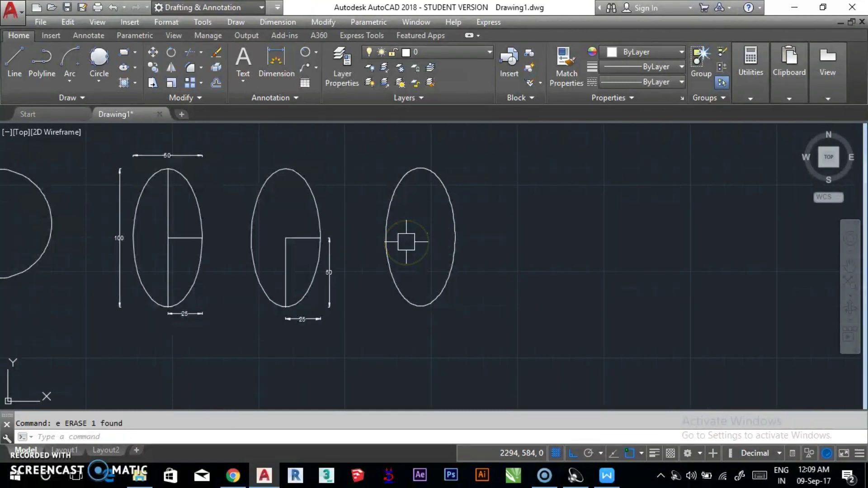
{"action": "middle_click_drag", "start_coordinate": [406, 242], "coordinate": [407, 242]}
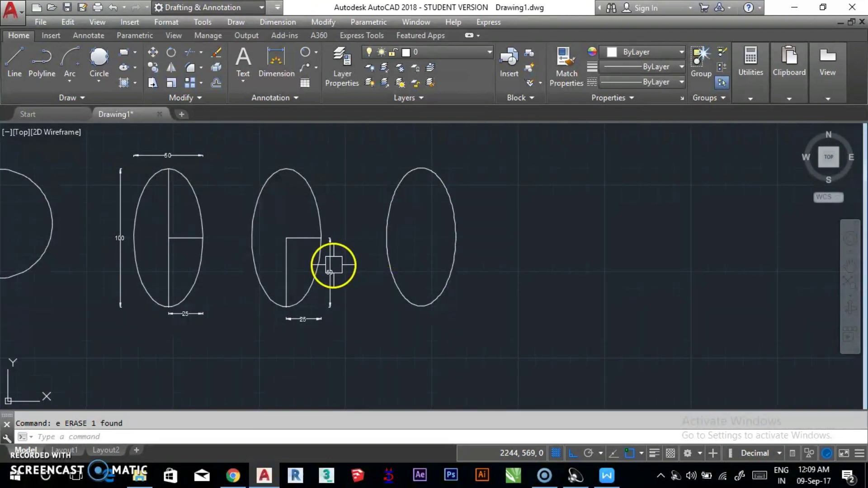
{"action": "scroll", "coordinate": [304, 267], "scroll_direction": "up", "scroll_amount": 2}
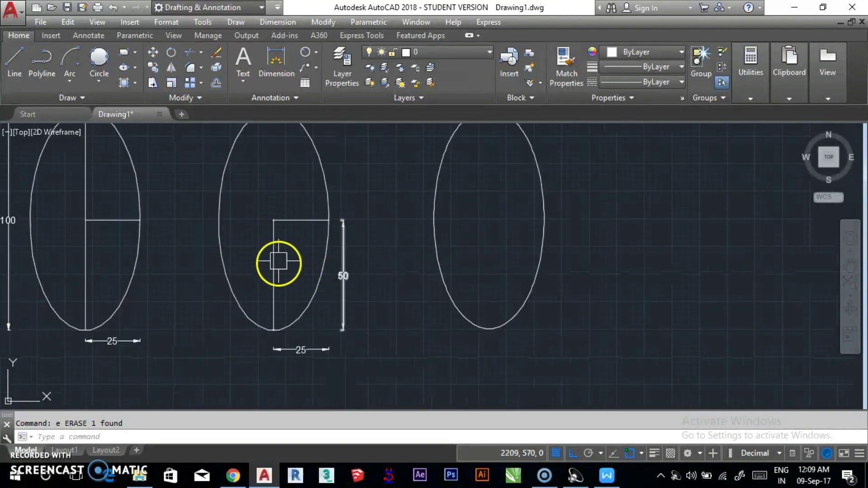
{"action": "scroll", "coordinate": [471, 263], "scroll_direction": "down", "scroll_amount": 2}
{"action": "middle_click_drag", "start_coordinate": [449, 256], "coordinate": [371, 267]}
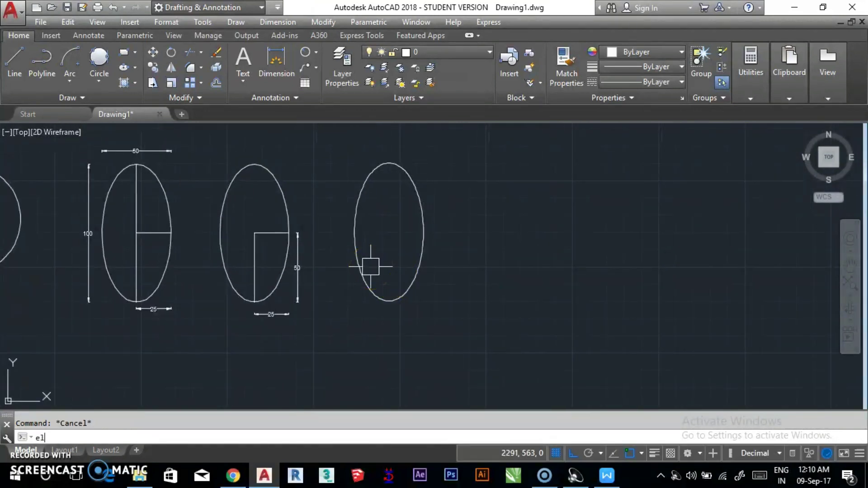
- Draw a centre-based ellipse right of the third with half-axes 50 and 25
{"action": "key", "text": "Return"}
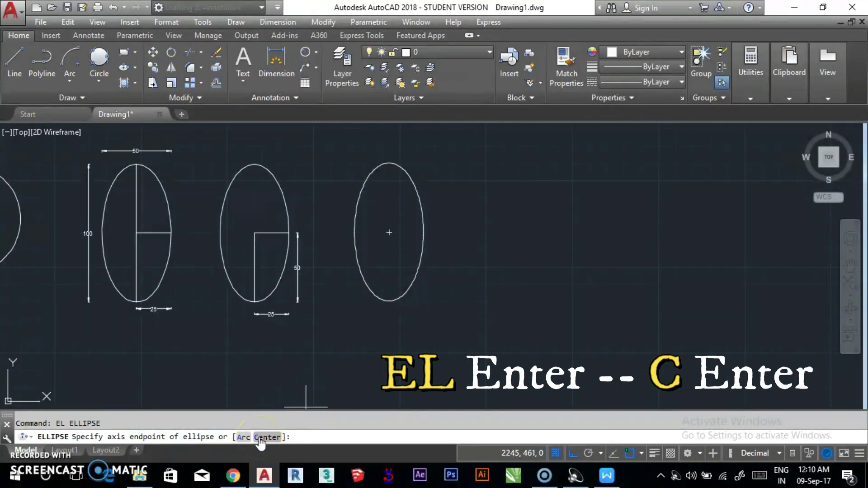
{"action": "type", "text": "c"}
{"action": "key", "text": "Return"}
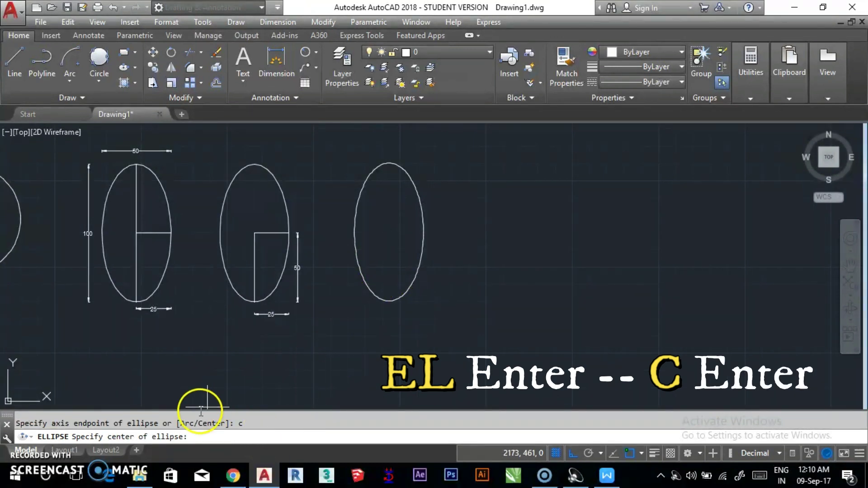
{"action": "middle_click_drag", "start_coordinate": [352, 316], "coordinate": [311, 320]}
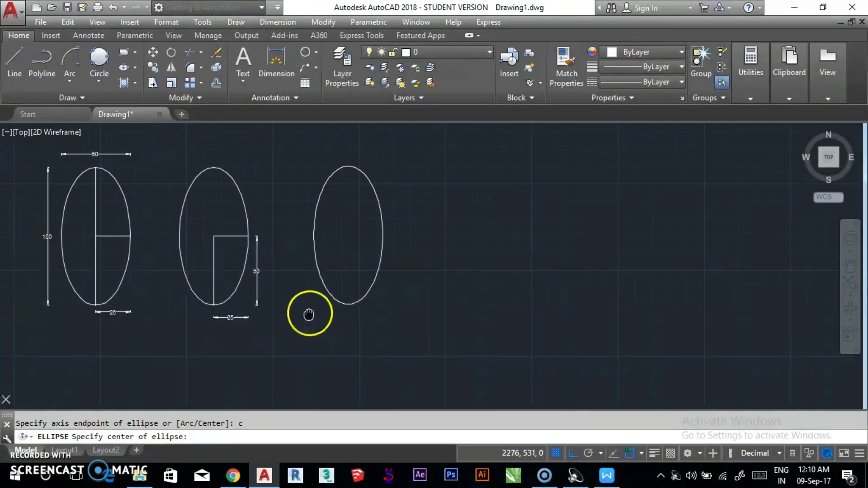
{"action": "left_click", "coordinate": [468, 223]}
{"action": "type", "text": "50"}
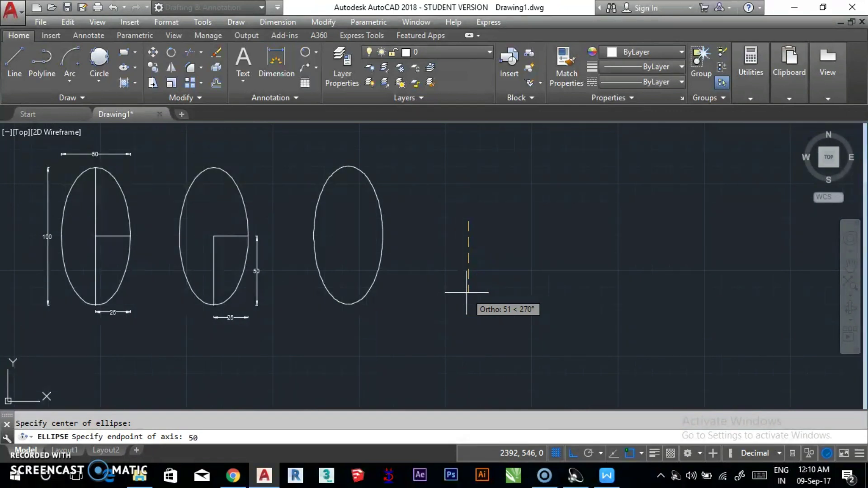
{"action": "key", "text": "Return"}
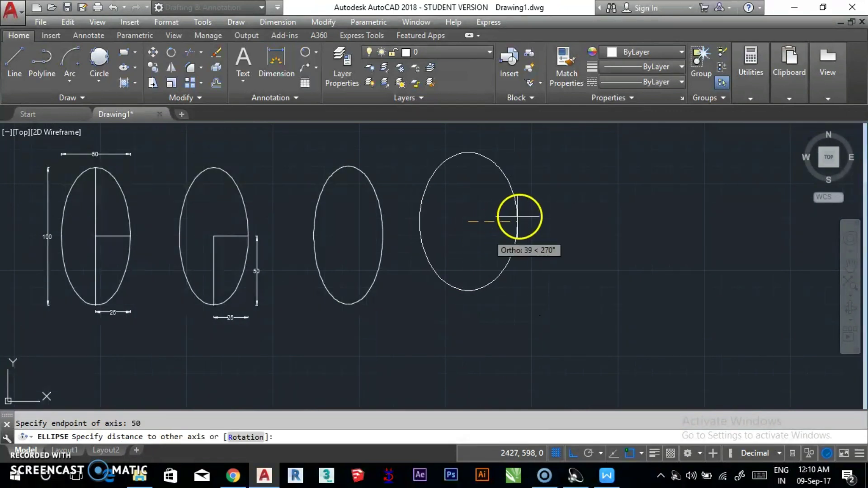
{"action": "type", "text": "25"}
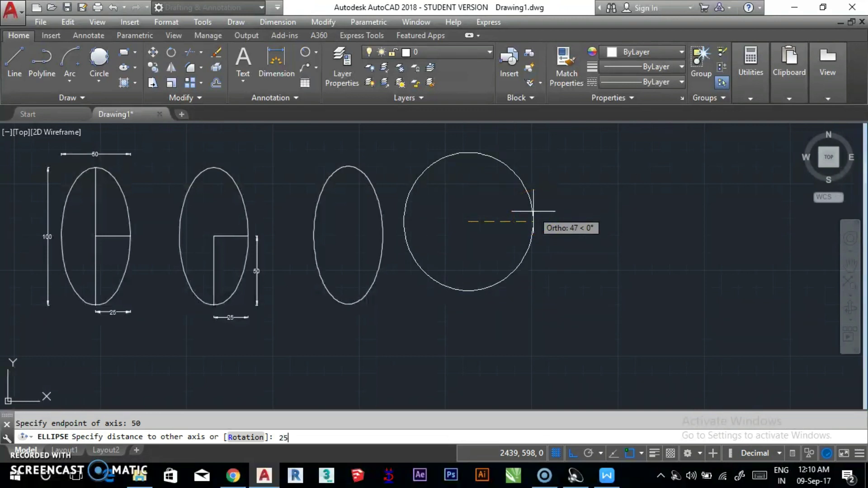
{"action": "key", "text": "Return"}
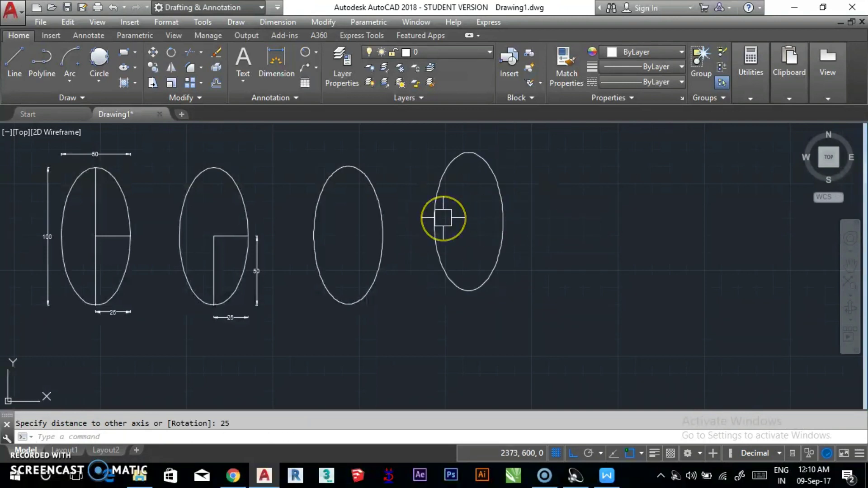
{"action": "middle_click_drag", "start_coordinate": [443, 233], "coordinate": [454, 233]}
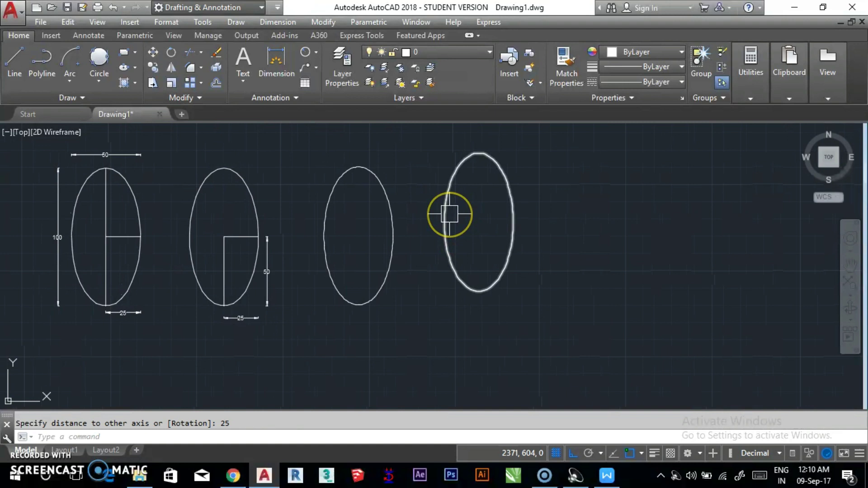
{"action": "mouse_move", "coordinate": [450, 214]}
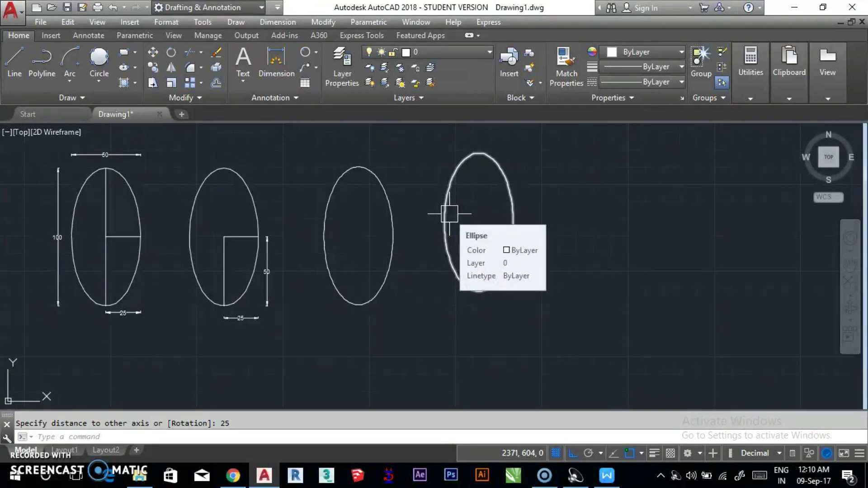
- Clear the selection, then start and cancel a LINE command
{"action": "key", "text": "Escape"}
{"action": "type", "text": "l"}
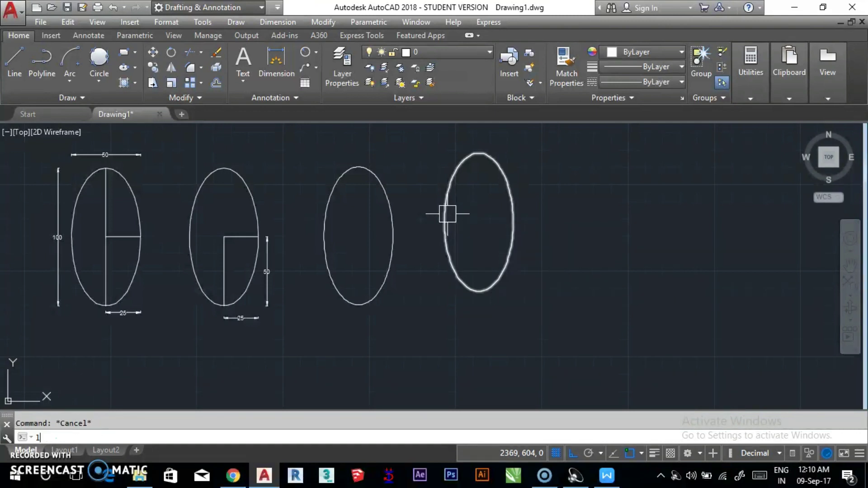
{"action": "right_click", "coordinate": [428, 202]}
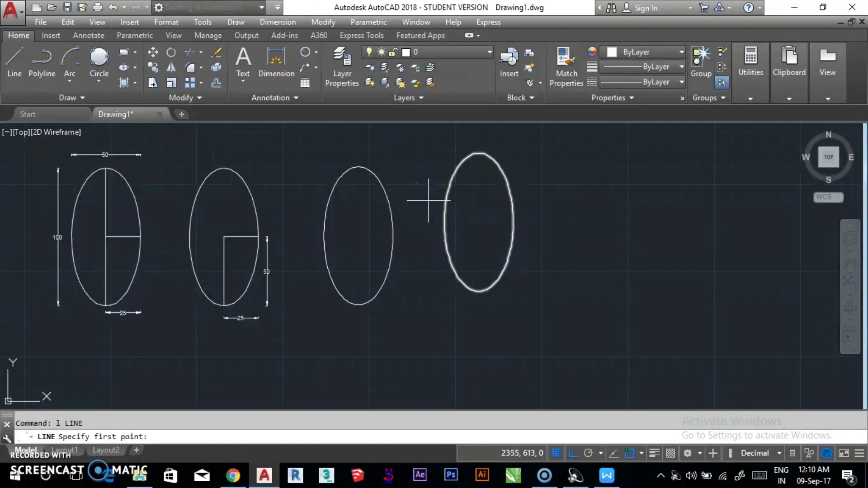
{"action": "key", "text": "Escape"}
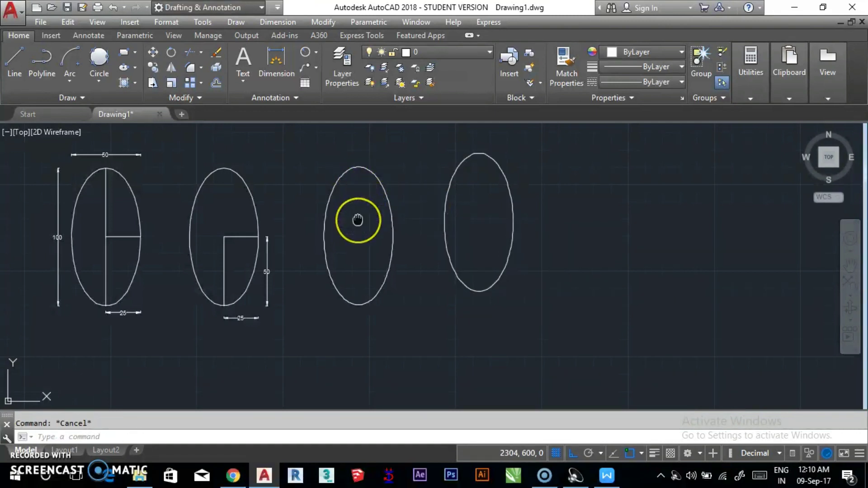
- Dimension the third ellipse: 100 height, 25 half-axis and 50 width
{"action": "type", "text": "dli"}
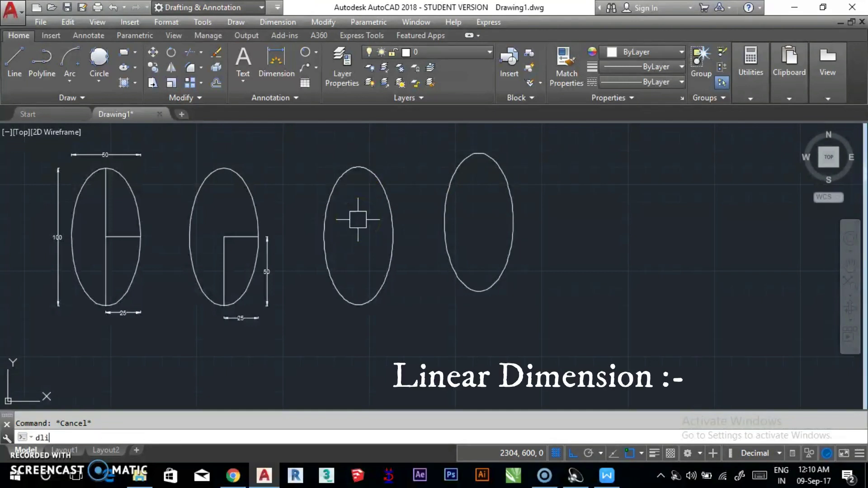
{"action": "key", "text": "Return"}
{"action": "left_click", "coordinate": [358, 167]}
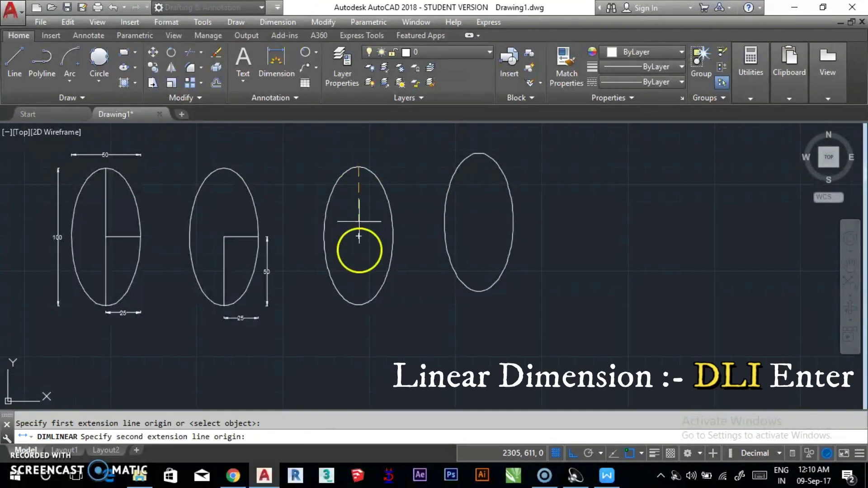
{"action": "left_click", "coordinate": [359, 304]}
{"action": "key", "text": "Return"}
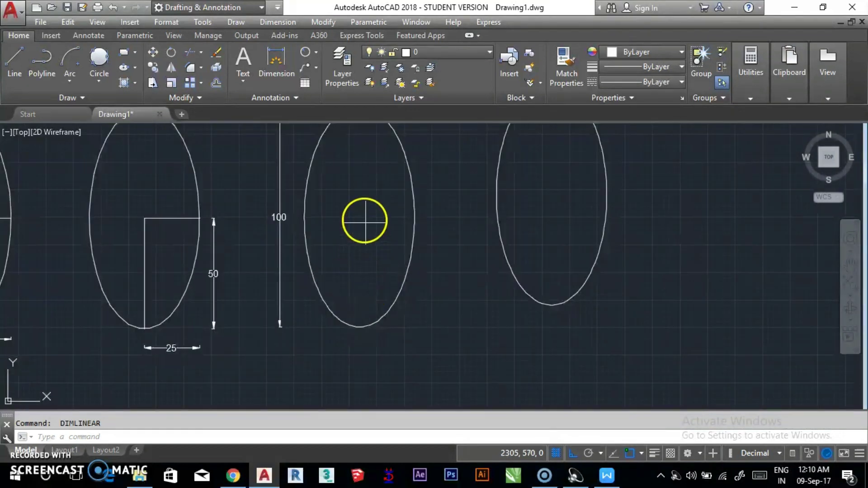
{"action": "left_click", "coordinate": [359, 218]}
{"action": "left_click", "coordinate": [414, 218]}
{"action": "left_click", "coordinate": [399, 339]}
{"action": "middle_click_drag", "start_coordinate": [398, 340], "coordinate": [340, 334]}
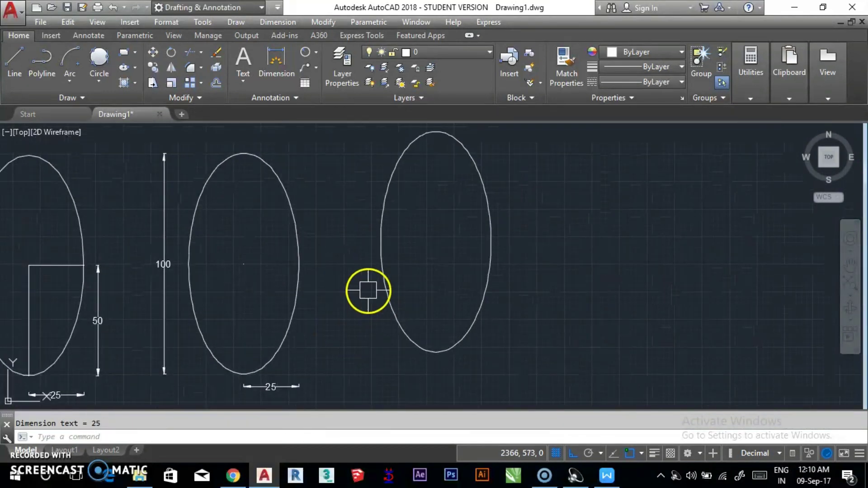
{"action": "key", "text": "Return"}
{"action": "left_click", "coordinate": [189, 264]}
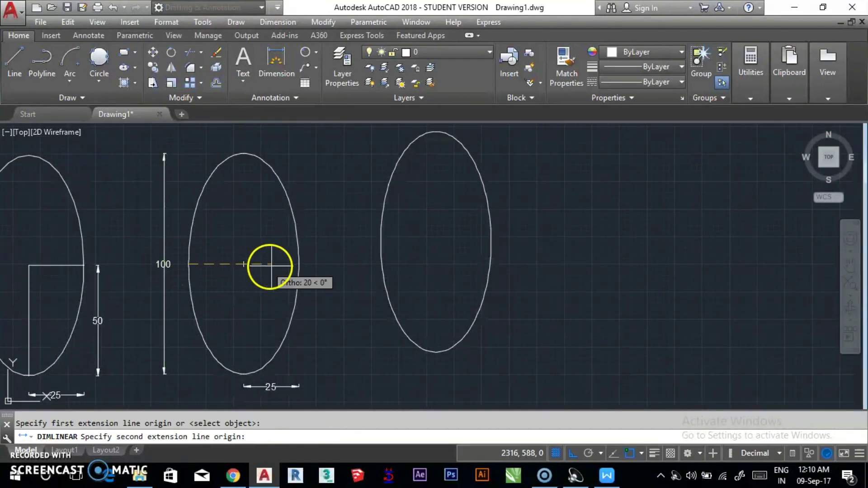
{"action": "left_click", "coordinate": [298, 264]}
{"action": "left_click", "coordinate": [287, 142]}
- Add a 50 half-axis dimension from the fourth ellipse's top to its centre
{"action": "middle_click_drag", "start_coordinate": [354, 244], "coordinate": [322, 242]}
{"action": "key", "text": "Return"}
{"action": "left_click", "coordinate": [404, 131]}
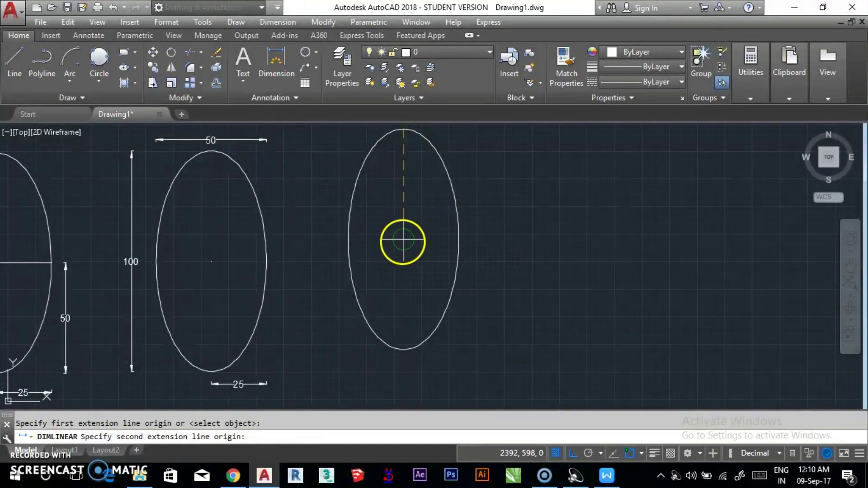
{"action": "left_click", "coordinate": [403, 242]}
{"action": "left_click", "coordinate": [478, 229]}
- Dimension the fourth ellipse's 50 width and 100 overall height
{"action": "key", "text": "Return"}
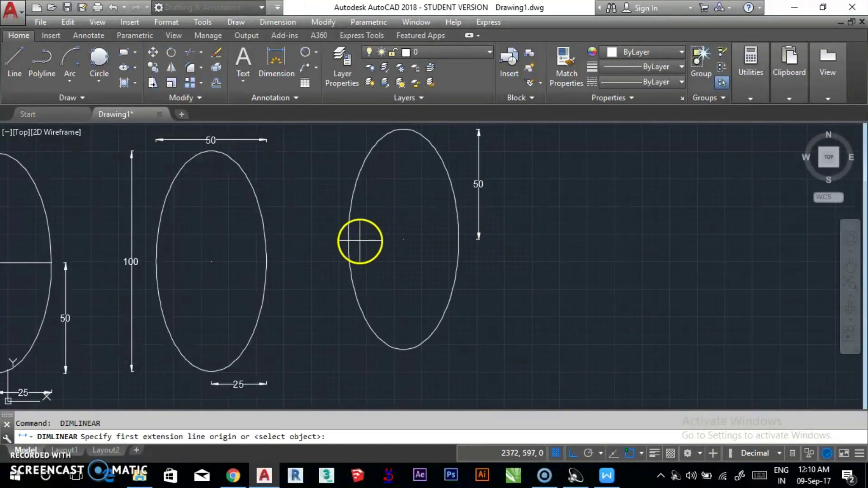
{"action": "left_click", "coordinate": [349, 239]}
{"action": "left_click", "coordinate": [458, 240]}
{"action": "middle_click_drag", "start_coordinate": [448, 285], "coordinate": [445, 257]}
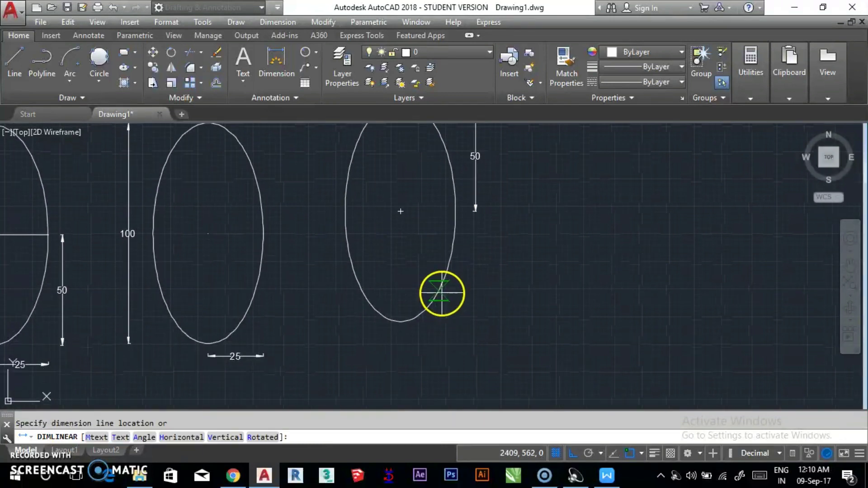
{"action": "left_click", "coordinate": [434, 344]}
{"action": "scroll", "coordinate": [430, 307], "scroll_direction": "down", "scroll_amount": 2}
{"action": "key", "text": "Return"}
{"action": "left_click", "coordinate": [410, 178]}
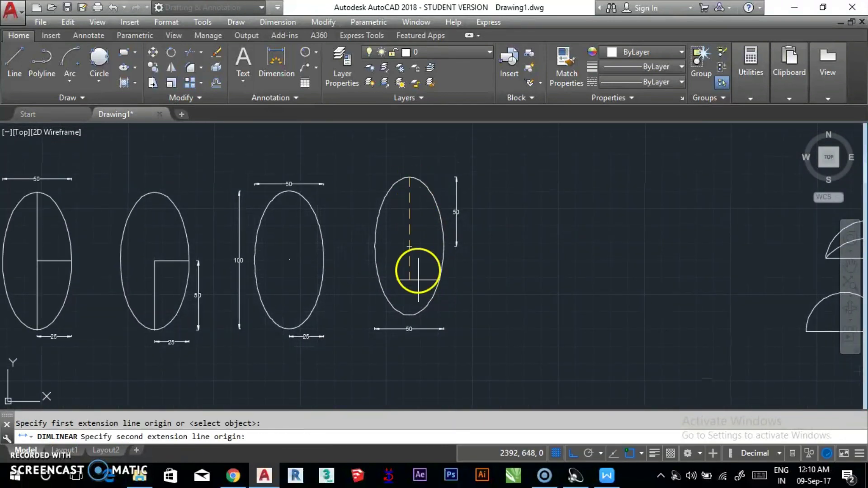
{"action": "left_click", "coordinate": [409, 316]}
{"action": "left_click", "coordinate": [355, 282]}
{"action": "key", "text": "Escape"}
- Start an elliptical arc below the ellipses with a 100 vertical axis and 25 half-width
{"action": "type", "text": "el"}
{"action": "middle_click_drag", "start_coordinate": [418, 291], "coordinate": [470, 218]}
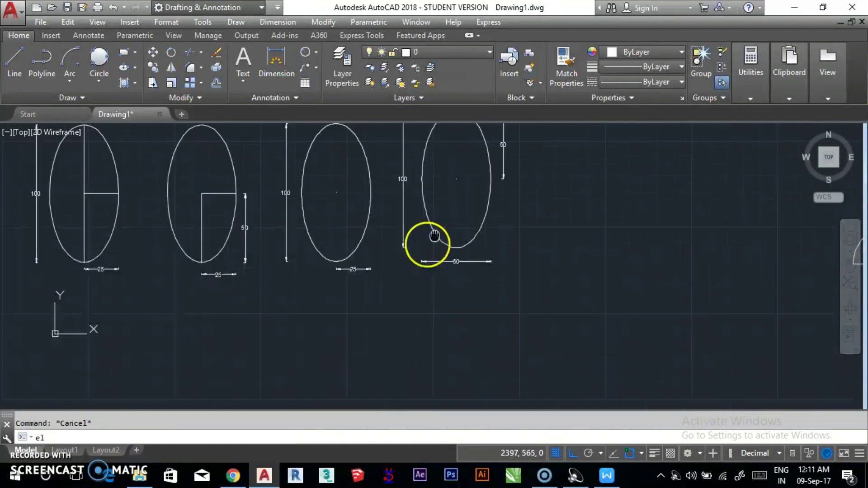
{"action": "key", "text": "Return"}
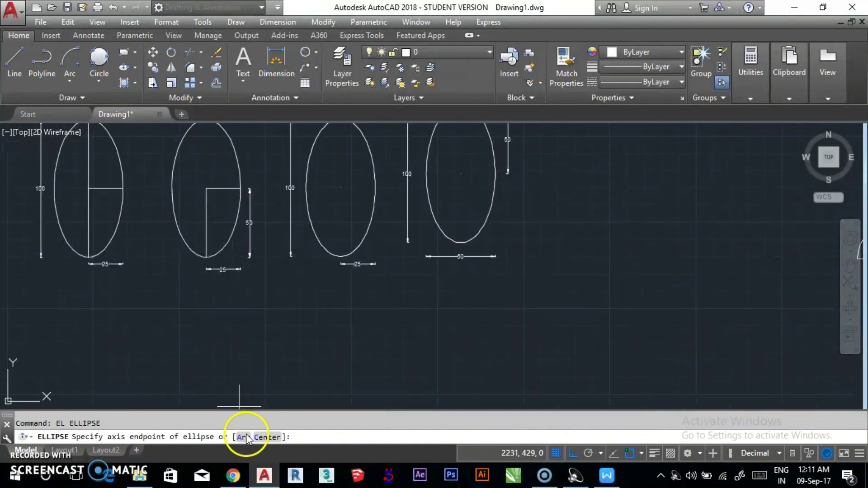
{"action": "left_click", "coordinate": [244, 437]}
{"action": "mouse_move", "coordinate": [310, 310]}
{"action": "middle_mouse_down"}
{"action": "mouse_move", "coordinate": [268, 326]}
{"action": "mouse_move", "coordinate": [242, 248]}
{"action": "middle_mouse_up"}
{"action": "scroll", "coordinate": [264, 317], "scroll_direction": "down", "scroll_amount": 2}
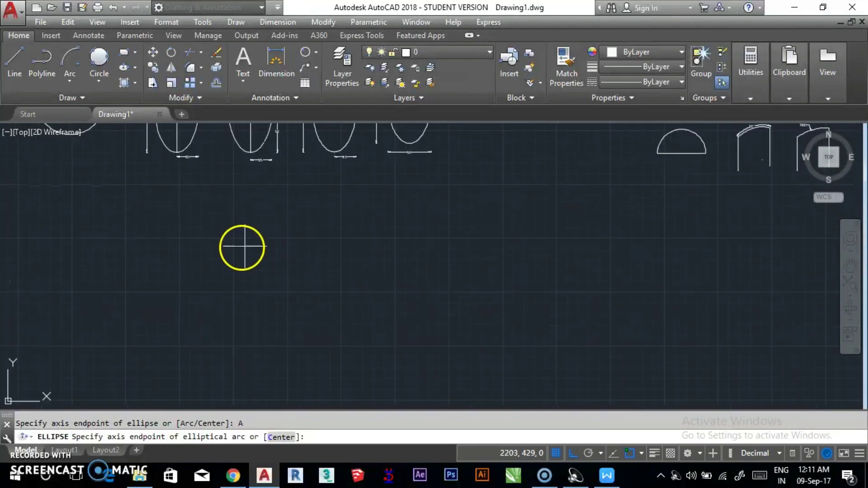
{"action": "left_click", "coordinate": [214, 234]}
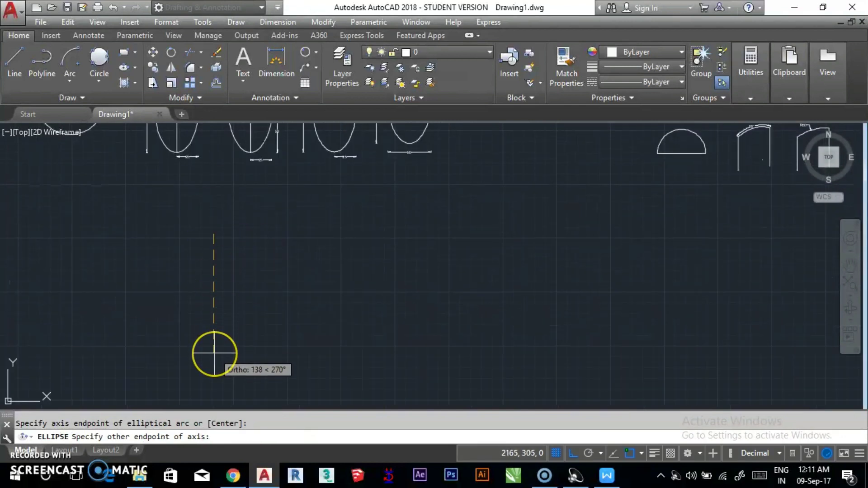
{"action": "type", "text": "100"}
{"action": "key", "text": "Return"}
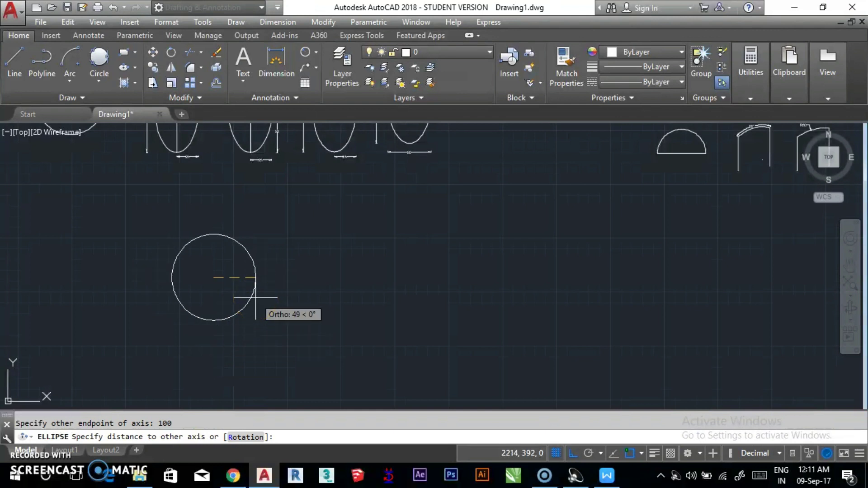
{"action": "type", "text": "25"}
{"action": "key", "text": "Return"}
- Pick the start and end angles to complete the elliptical arc
{"action": "scroll", "coordinate": [232, 284], "scroll_direction": "up", "scroll_amount": 4}
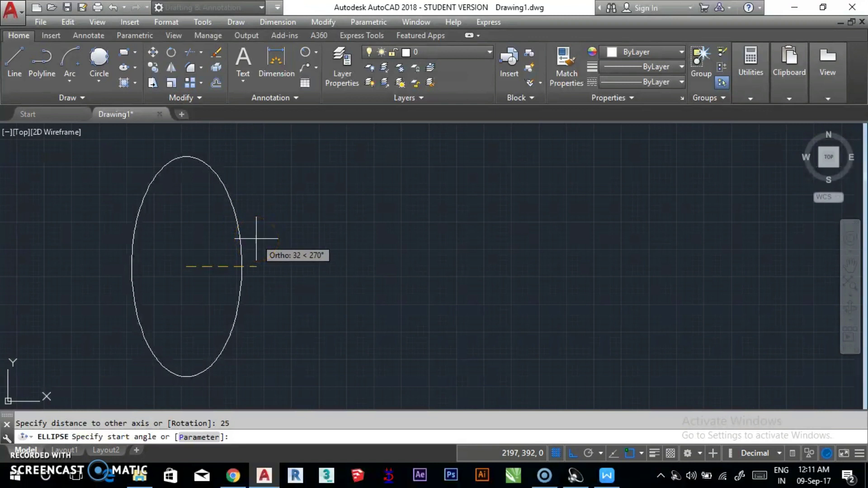
{"action": "left_click", "coordinate": [263, 258]}
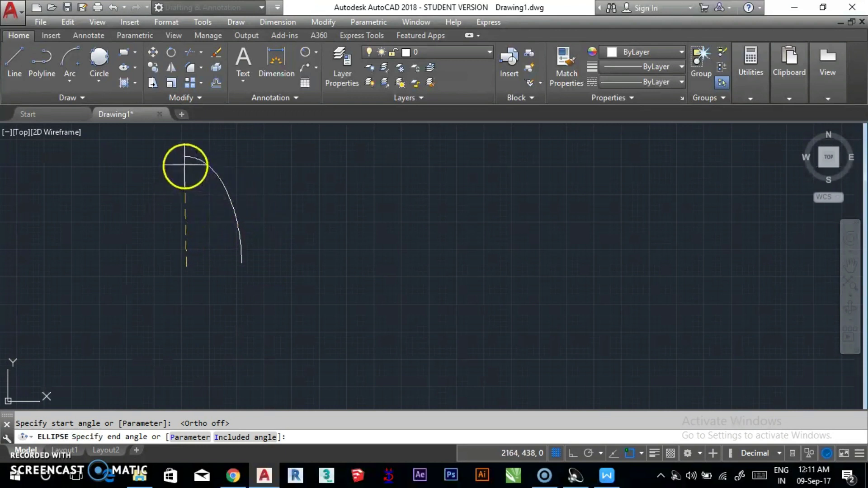
{"action": "left_click", "coordinate": [143, 172]}
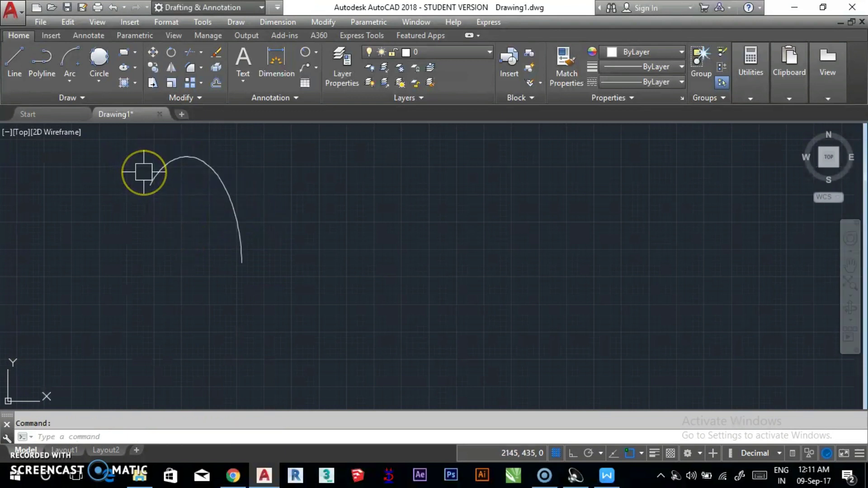
{"action": "scroll", "coordinate": [249, 256], "scroll_direction": "down", "scroll_amount": 3}
- Pan past the ellipses until the ARC heading and its 60° and R60 arcs are centred
{"action": "middle_click_drag", "start_coordinate": [249, 256], "coordinate": [241, 316]}
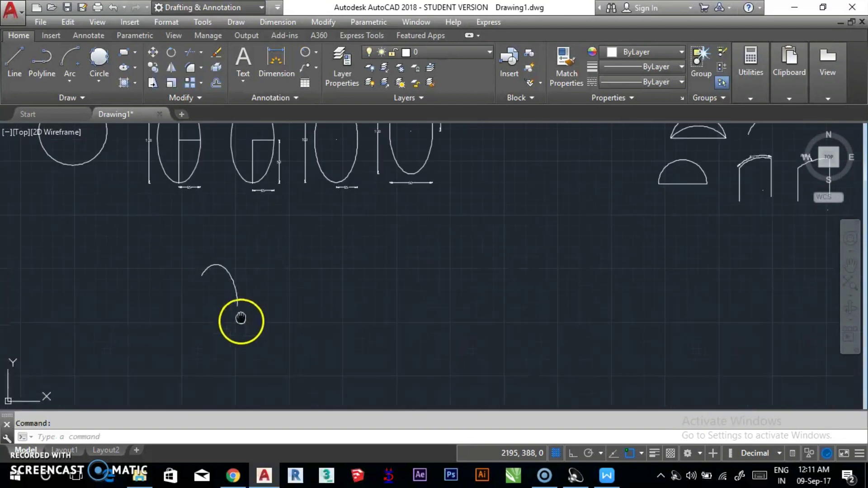
{"action": "middle_click_drag", "start_coordinate": [306, 256], "coordinate": [335, 278]}
{"action": "scroll", "coordinate": [355, 200], "scroll_direction": "up", "scroll_amount": 3}
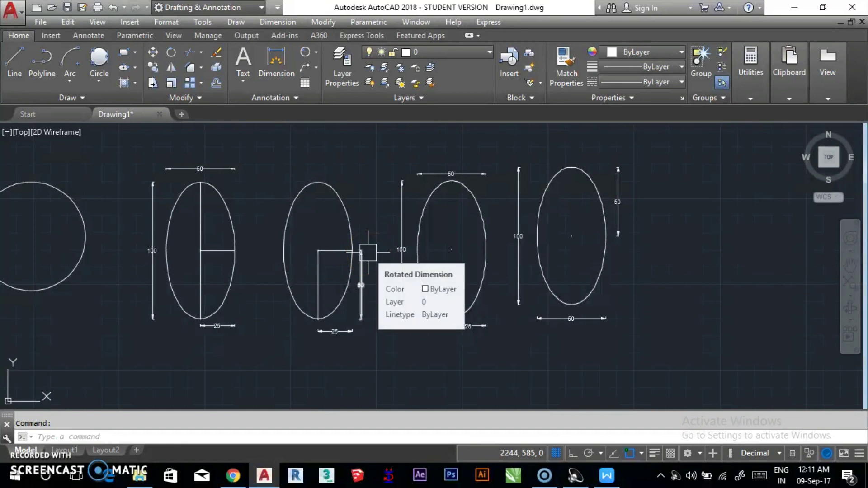
{"action": "scroll", "coordinate": [368, 253], "scroll_direction": "down", "scroll_amount": 2}
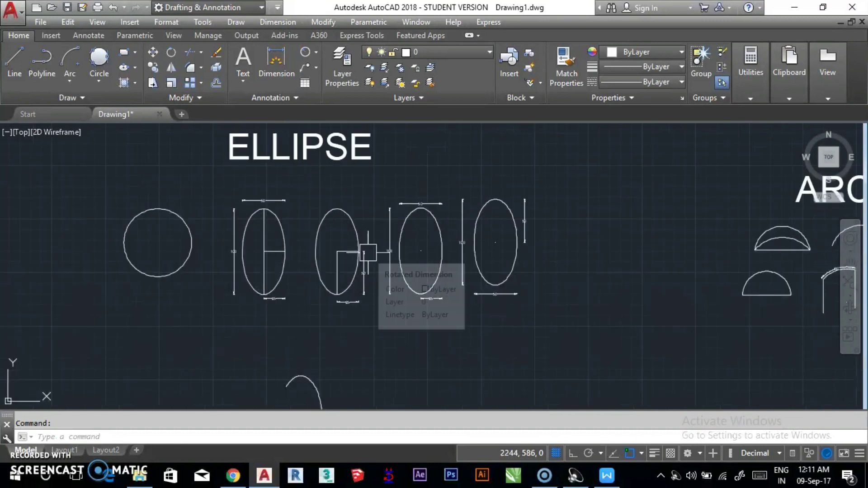
{"action": "middle_click_drag", "start_coordinate": [658, 255], "coordinate": [227, 252]}
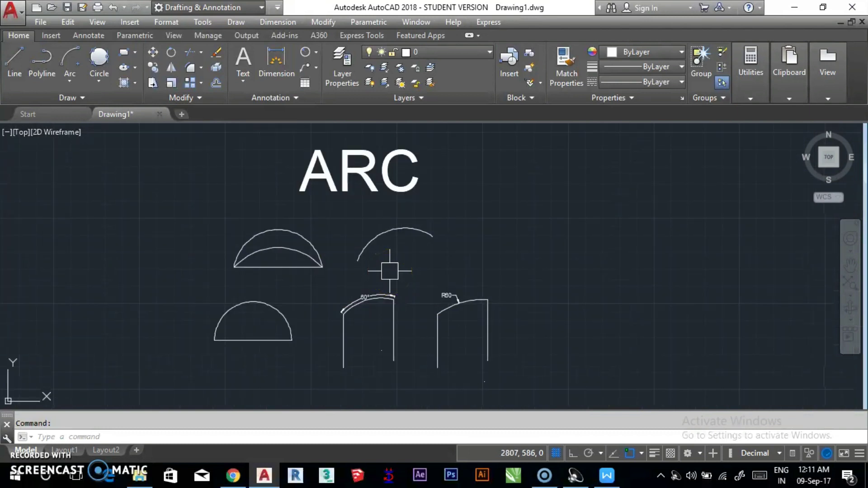
{"action": "mouse_move", "coordinate": [395, 278]}
{"action": "middle_mouse_down"}
{"action": "mouse_move", "coordinate": [330, 268]}
{"action": "mouse_move", "coordinate": [312, 252]}
{"action": "mouse_move", "coordinate": [271, 254]}
{"action": "mouse_move", "coordinate": [303, 294]}
{"action": "middle_mouse_up"}
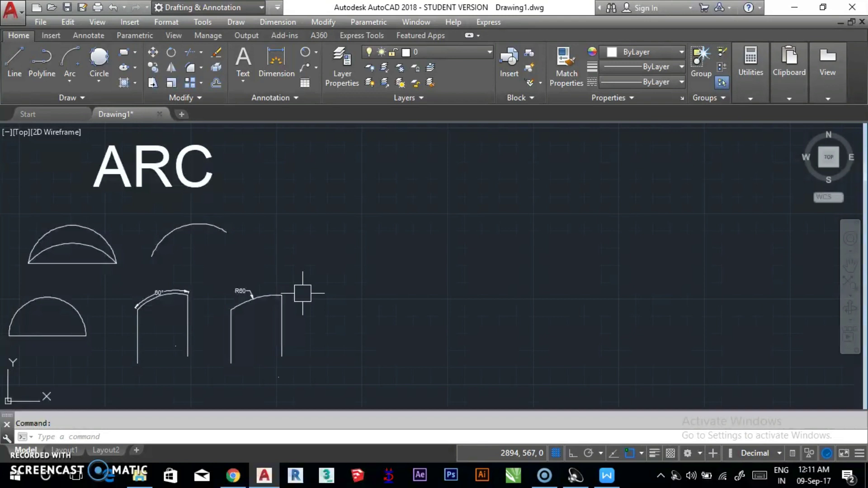
{"action": "middle_click_drag", "start_coordinate": [406, 283], "coordinate": [362, 281]}
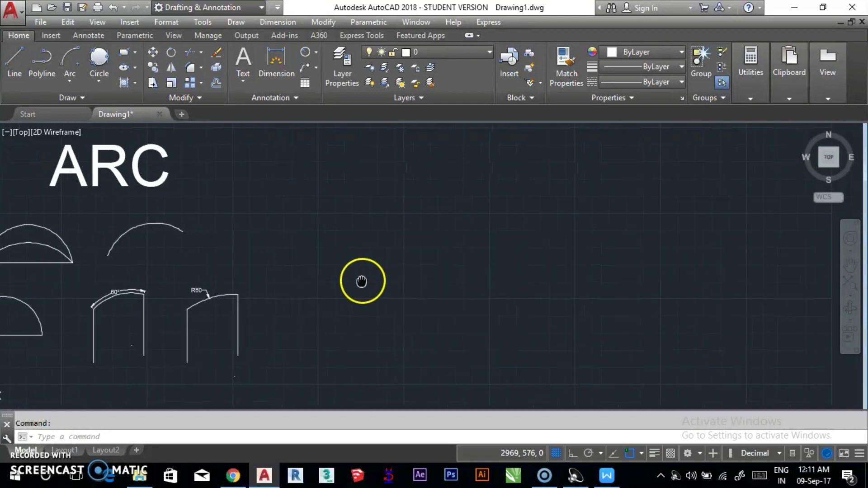
- Draw a short horizontal line in empty space beside the arc examples
{"action": "type", "text": "l"}
{"action": "key", "text": "Return"}
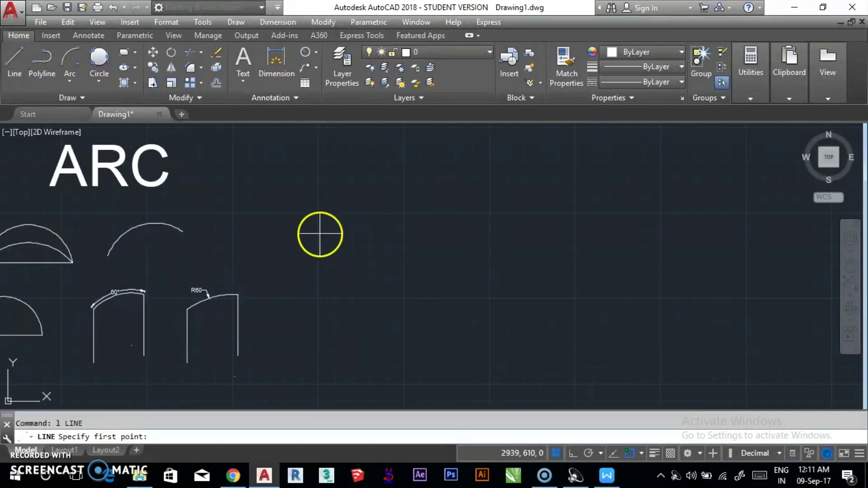
{"action": "left_click", "coordinate": [320, 233]}
{"action": "left_click", "coordinate": [418, 235]}
{"action": "key", "text": "Escape"}
{"action": "scroll", "coordinate": [389, 226], "scroll_direction": "up", "scroll_amount": 3}
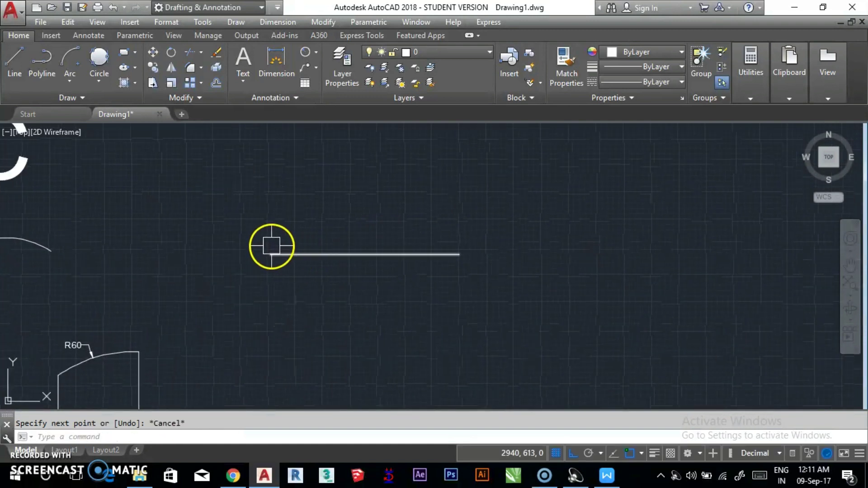
{"action": "key", "text": "Escape"}
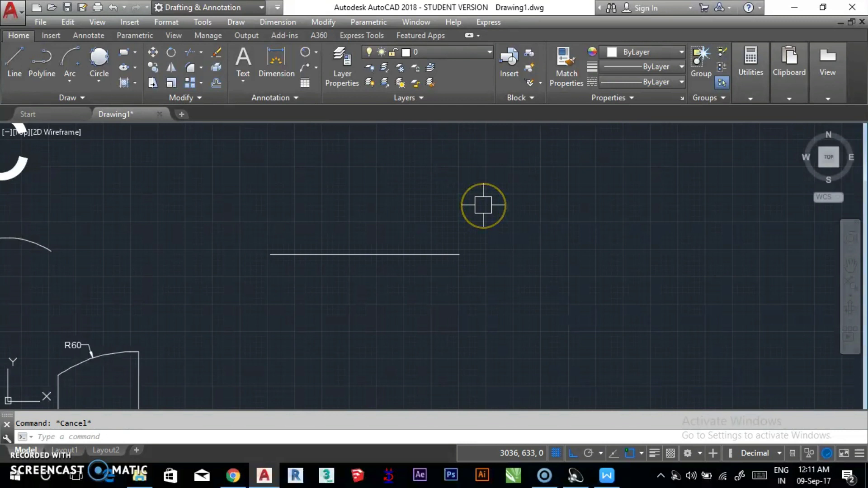
{"action": "type", "text": "a"}
- Draw a three-point arc between the line's endpoints, abandoning a misplaced second attempt
{"action": "key", "text": "Return"}
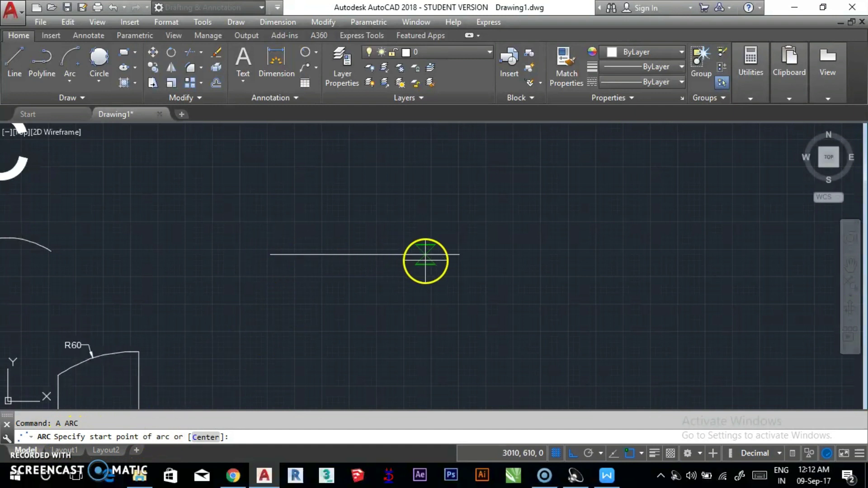
{"action": "left_click", "coordinate": [270, 255]}
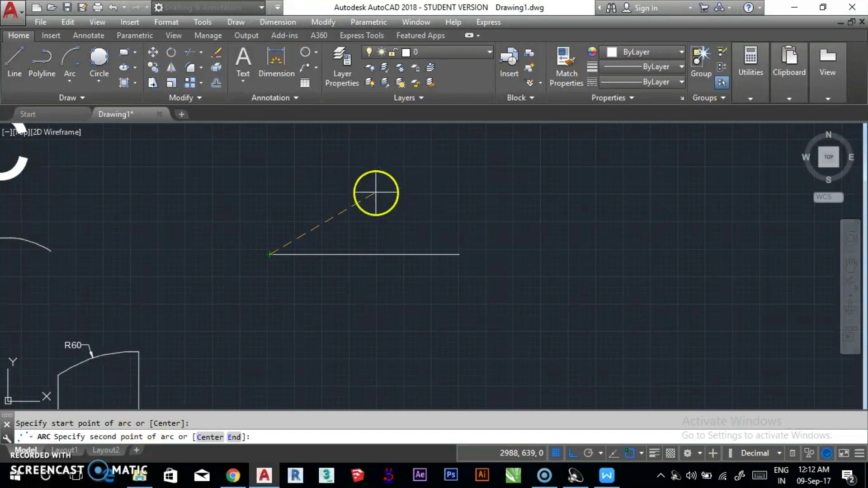
{"action": "left_click", "coordinate": [370, 195]}
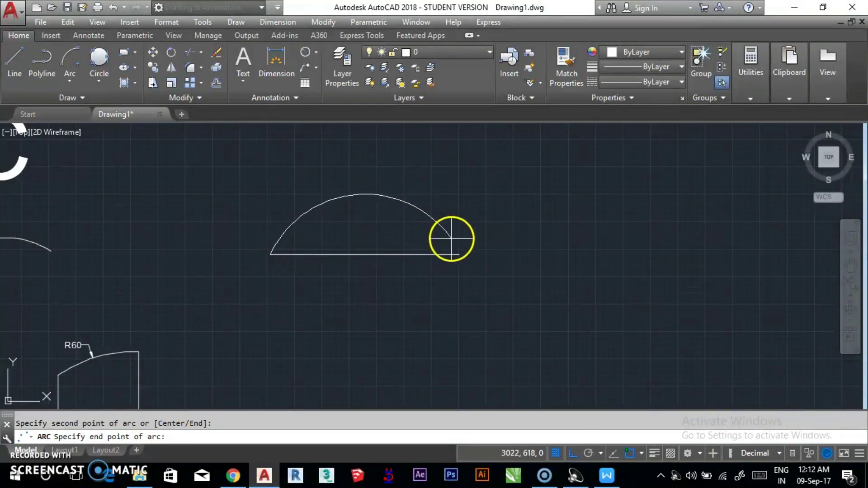
{"action": "left_click", "coordinate": [460, 253]}
{"action": "key", "text": "Return"}
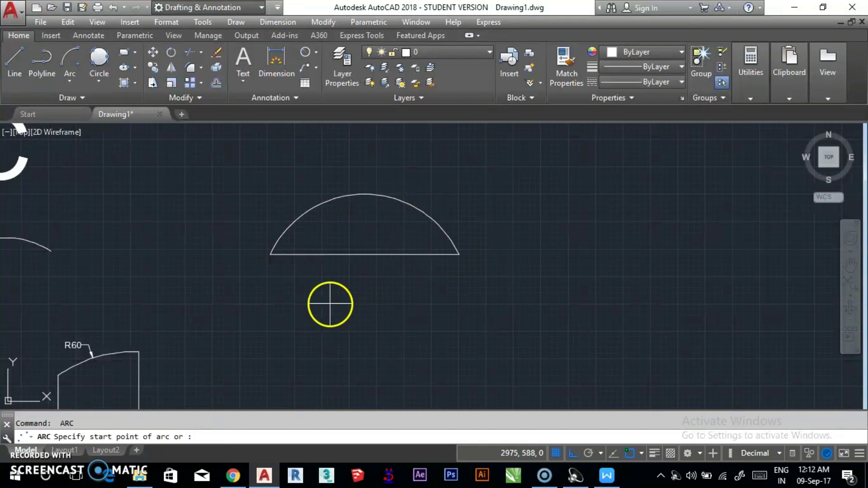
{"action": "left_click", "coordinate": [270, 254]}
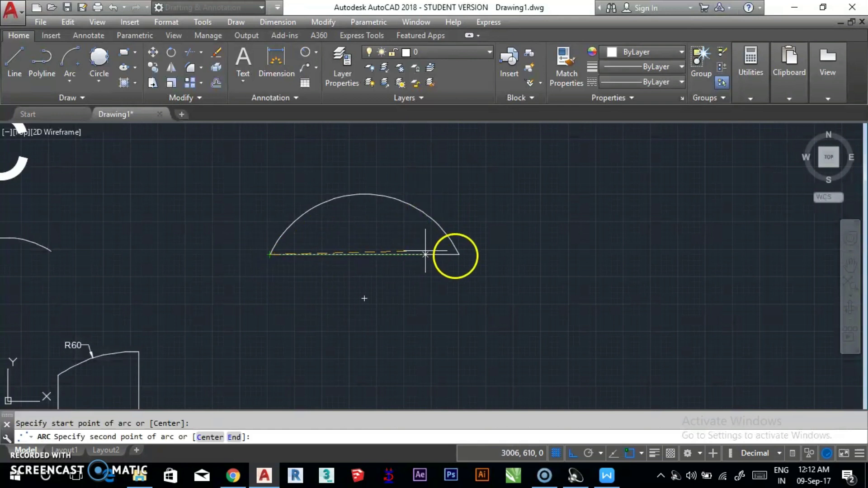
{"action": "left_click", "coordinate": [459, 254]}
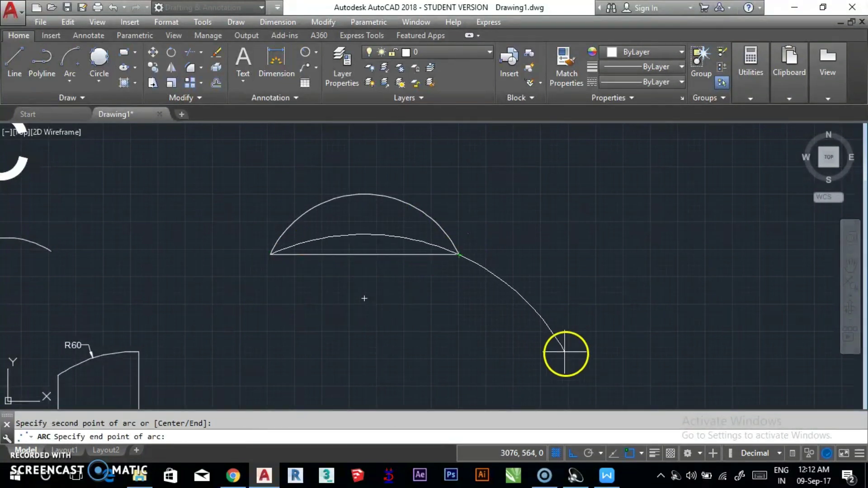
{"action": "key", "text": "Escape"}
- Draw a taller three-point arc between the line's endpoints, cancelling an extra attempt
{"action": "key", "text": "Return"}
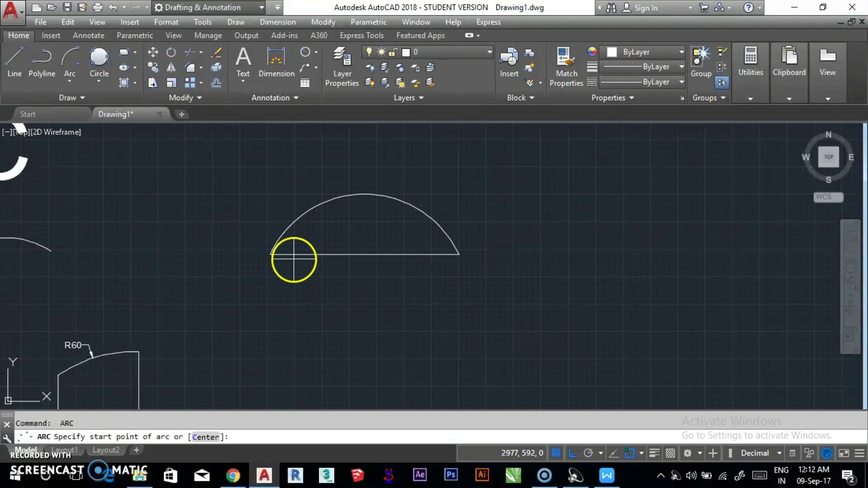
{"action": "left_click", "coordinate": [270, 255]}
{"action": "left_click", "coordinate": [364, 155]}
{"action": "left_click", "coordinate": [459, 254]}
{"action": "key", "text": "Return"}
{"action": "key", "text": "Escape"}
{"action": "key", "text": "Return"}
{"action": "left_click", "coordinate": [270, 254]}
{"action": "left_click", "coordinate": [296, 292]}
{"action": "key", "text": "Escape"}
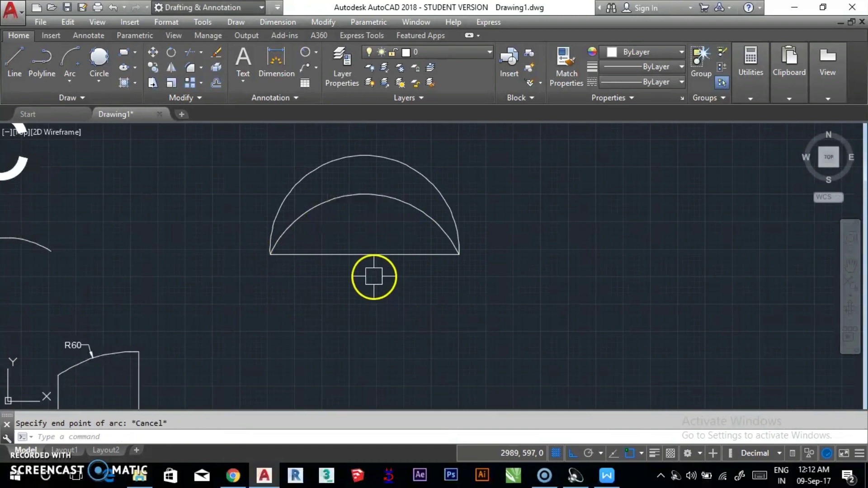
- Draw two vertical lines beside the arcs, the right one taller
{"action": "scroll", "coordinate": [368, 282], "scroll_direction": "down", "scroll_amount": 2}
{"action": "middle_click_drag", "start_coordinate": [368, 282], "coordinate": [387, 246]}
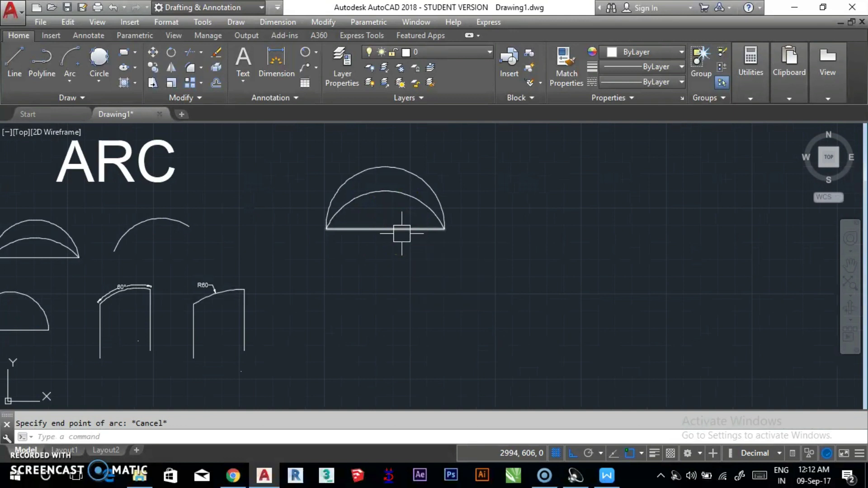
{"action": "middle_click_drag", "start_coordinate": [442, 301], "coordinate": [360, 220]}
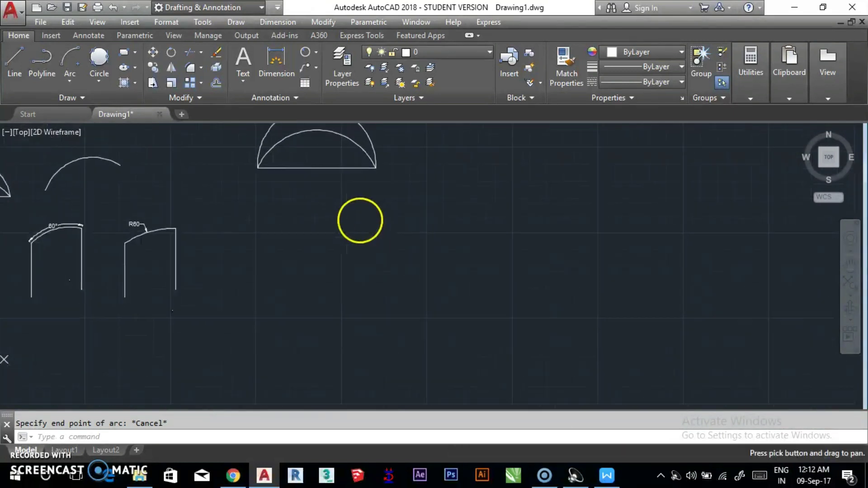
{"action": "type", "text": "l"}
{"action": "key", "text": "Return"}
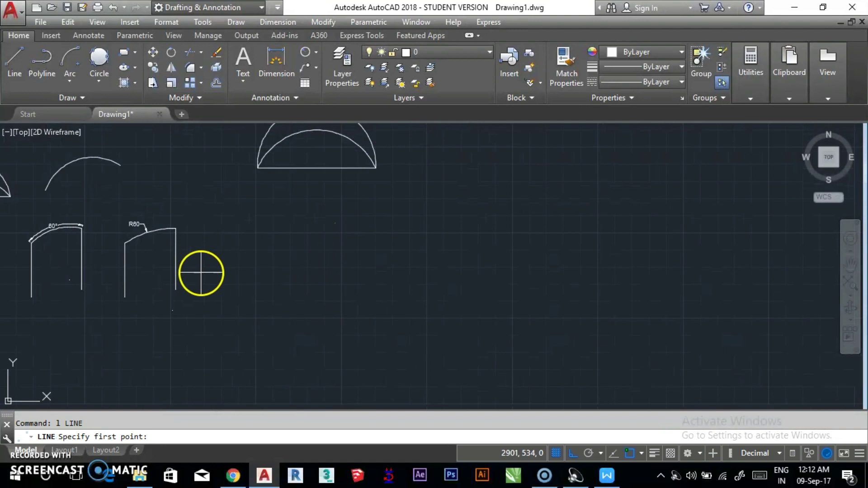
{"action": "left_click", "coordinate": [283, 244]}
{"action": "left_click", "coordinate": [296, 323]}
{"action": "key", "text": "Escape"}
{"action": "key", "text": "Return"}
{"action": "left_click", "coordinate": [348, 227]}
{"action": "left_click", "coordinate": [345, 304]}
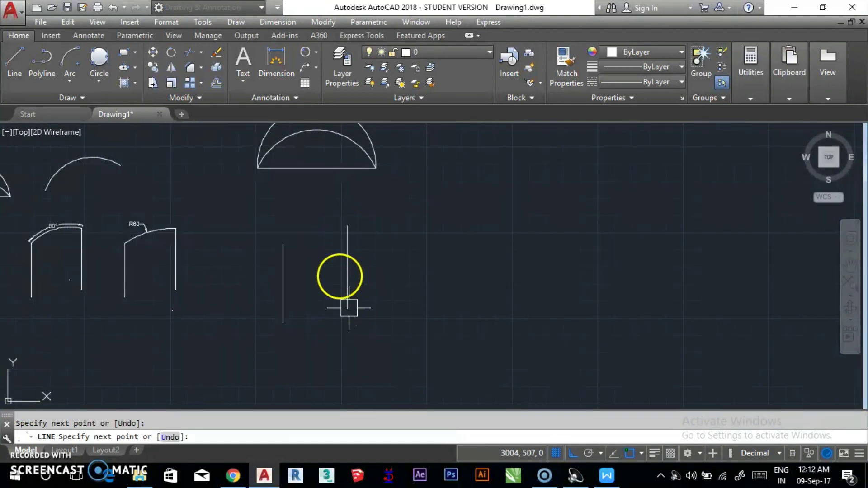
{"action": "key", "text": "Escape"}
- Reframe the view around the two vertical lines and clear the pending command
{"action": "scroll", "coordinate": [324, 233], "scroll_direction": "up", "scroll_amount": 4}
{"action": "middle_click_drag", "start_coordinate": [323, 232], "coordinate": [330, 236]}
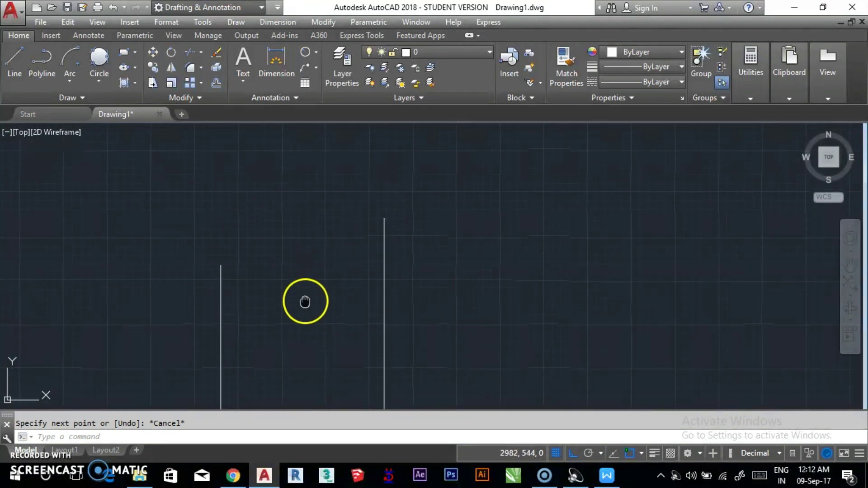
{"action": "middle_click_drag", "start_coordinate": [304, 303], "coordinate": [303, 295]}
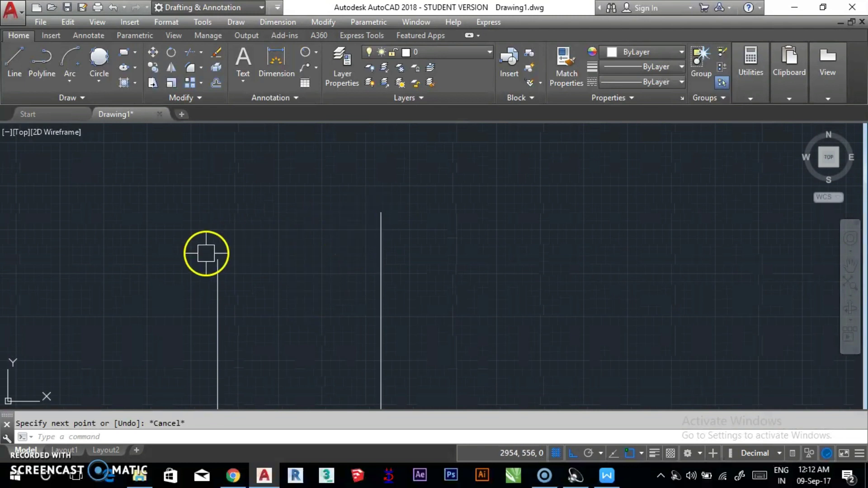
{"action": "middle_click_drag", "start_coordinate": [242, 268], "coordinate": [260, 291]}
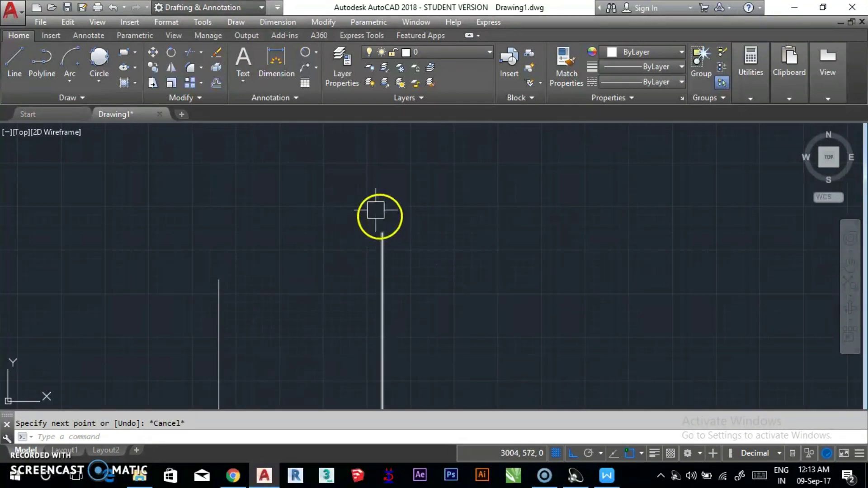
{"action": "middle_click_drag", "start_coordinate": [219, 265], "coordinate": [299, 267]}
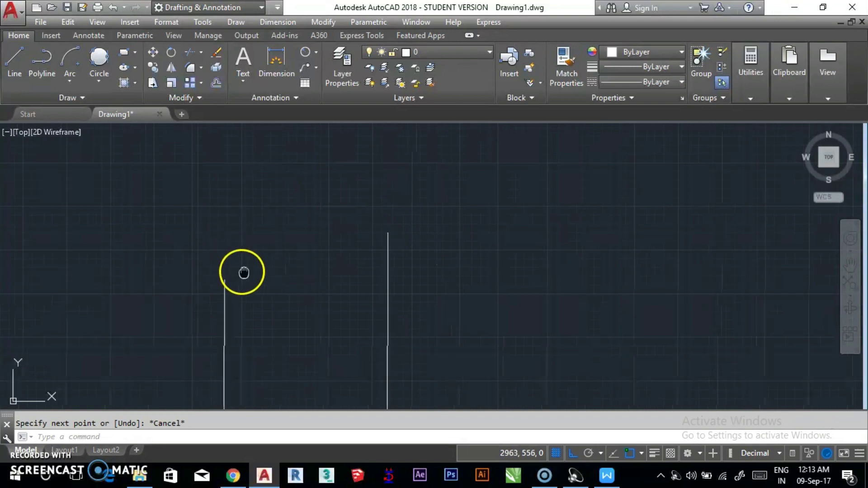
{"action": "key", "text": "Escape"}
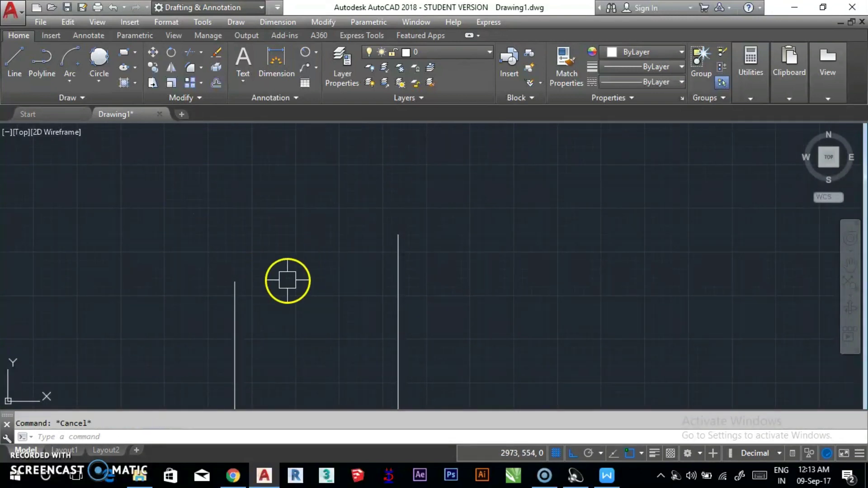
{"action": "key", "text": "s"}
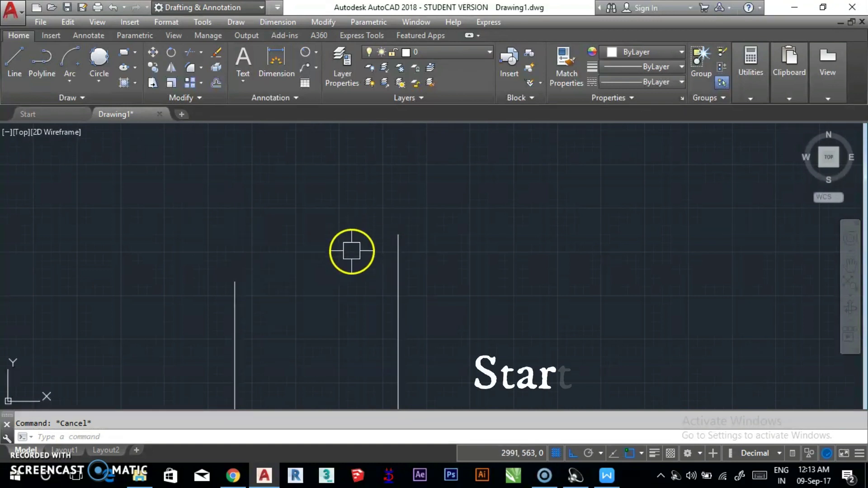
- Draw a Start, End, Angle arc with a 60° included angle from the right line's top to the left line's top
{"action": "type", "text": "a"}
{"action": "key", "text": "Return"}
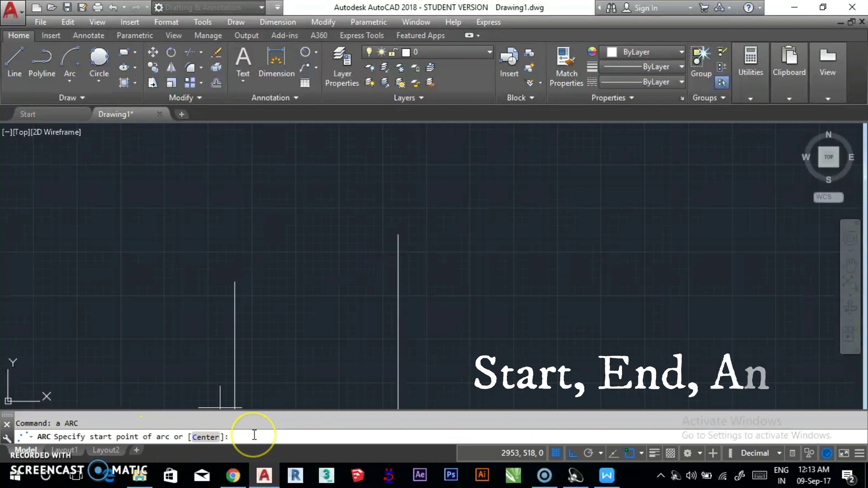
{"action": "key", "text": "Escape"}
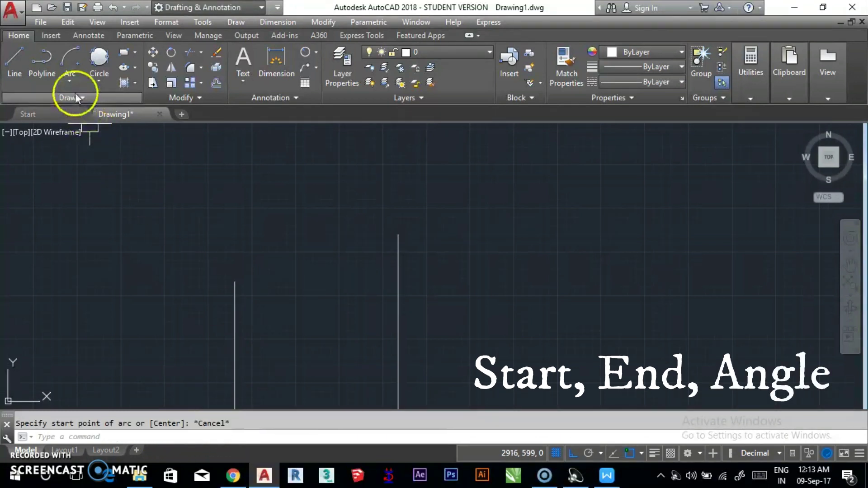
{"action": "left_click", "coordinate": [70, 81]}
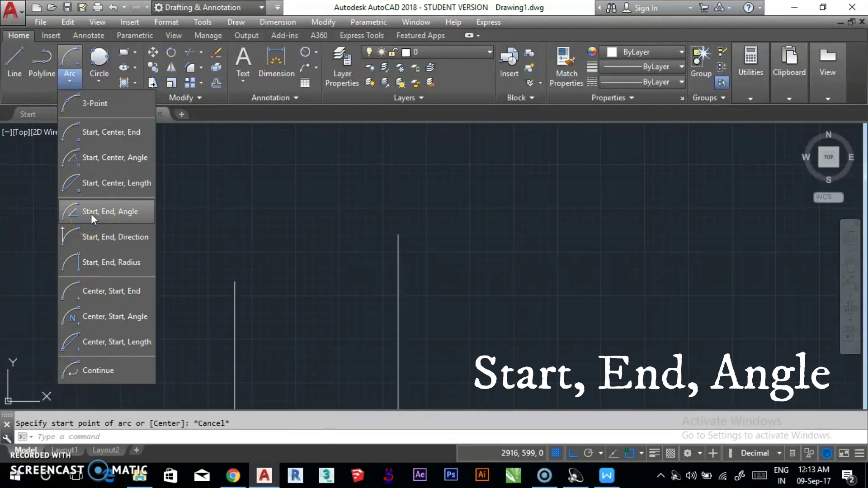
{"action": "left_click", "coordinate": [91, 214]}
{"action": "left_click", "coordinate": [399, 237]}
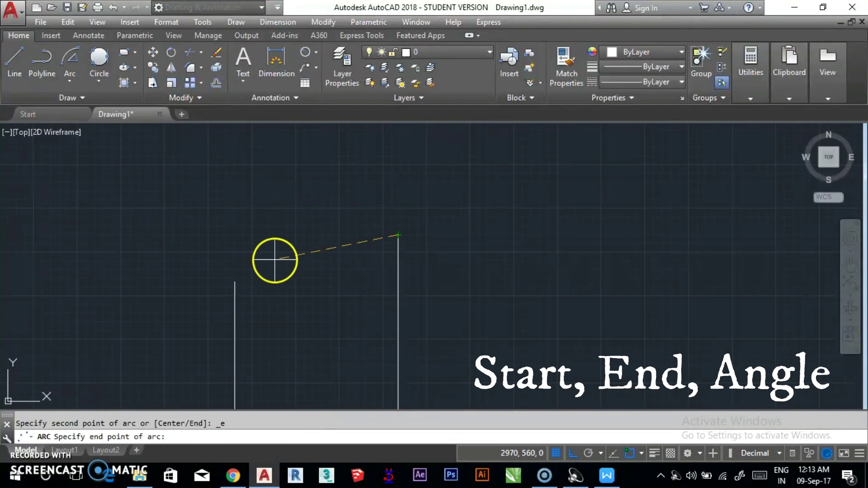
{"action": "left_click", "coordinate": [234, 282]}
{"action": "type", "text": "60"}
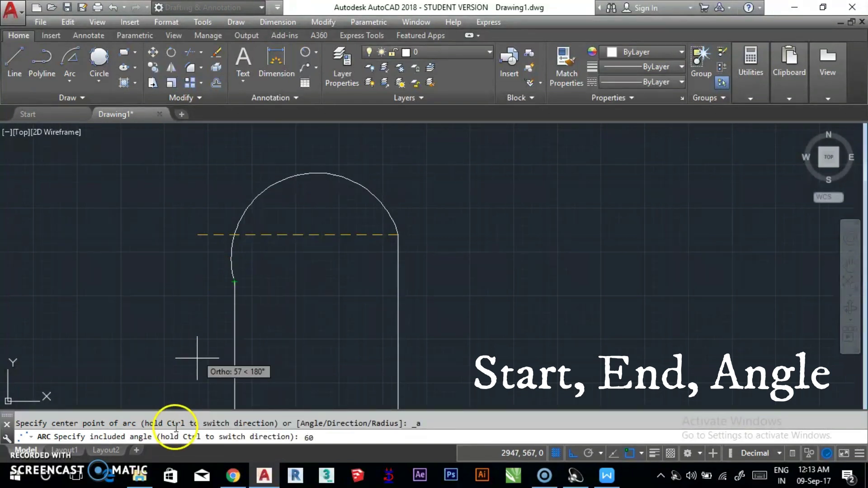
{"action": "key", "text": "Return"}
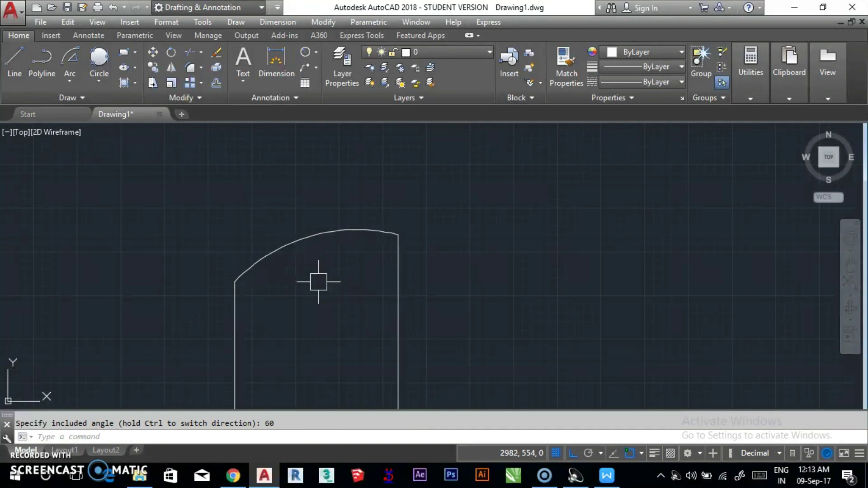
{"action": "key", "text": "Escape"}
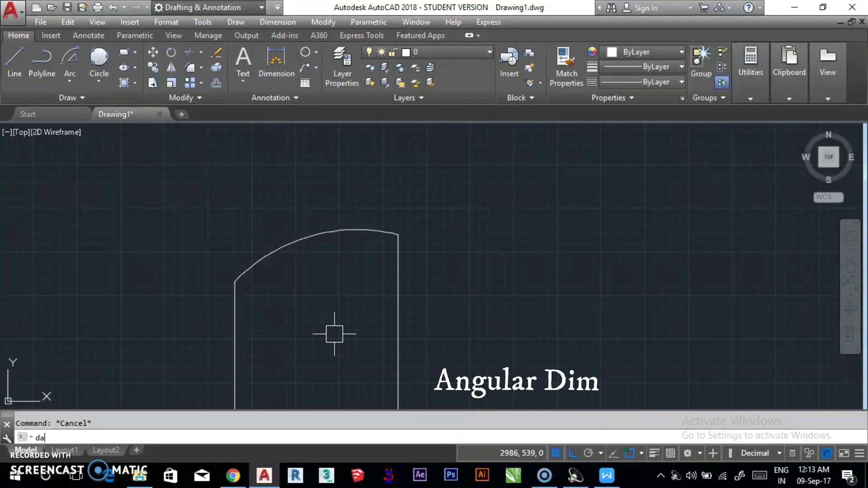
- Place a 60° angular dimension above the arc using DAN, then move the view to the R60 arc drawing
{"action": "type", "text": "n"}
{"action": "key", "text": "Return"}
{"action": "left_click", "coordinate": [303, 234]}
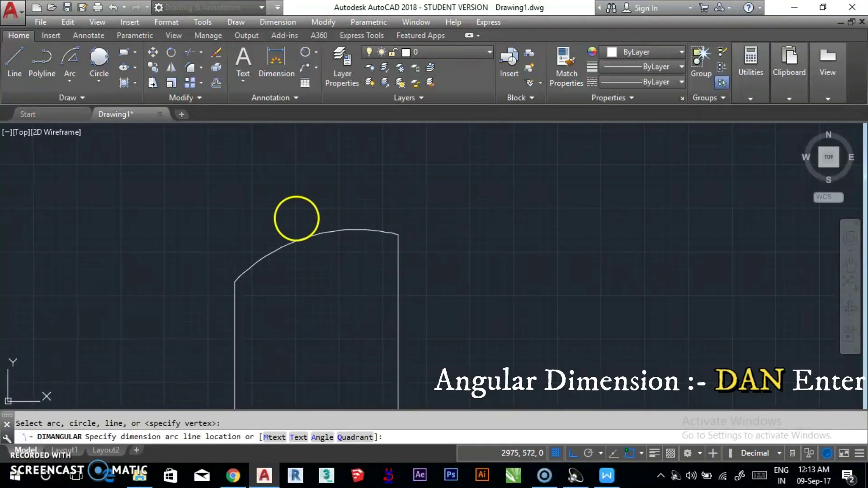
{"action": "left_click", "coordinate": [296, 218]}
{"action": "scroll", "coordinate": [340, 270], "scroll_direction": "down", "scroll_amount": 2}
{"action": "middle_click_drag", "start_coordinate": [170, 281], "coordinate": [304, 265]}
{"action": "scroll", "coordinate": [271, 257], "scroll_direction": "up", "scroll_amount": 2}
{"action": "scroll", "coordinate": [298, 231], "scroll_direction": "up", "scroll_amount": 2}
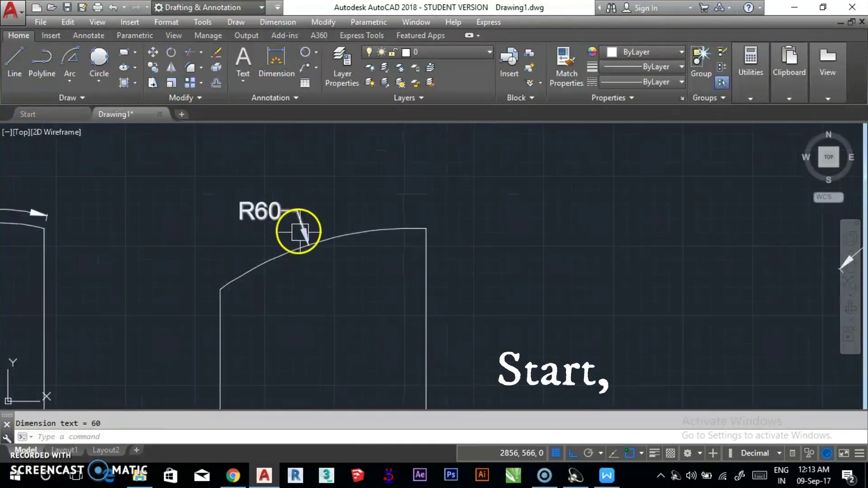
{"action": "left_click", "coordinate": [73, 84]}
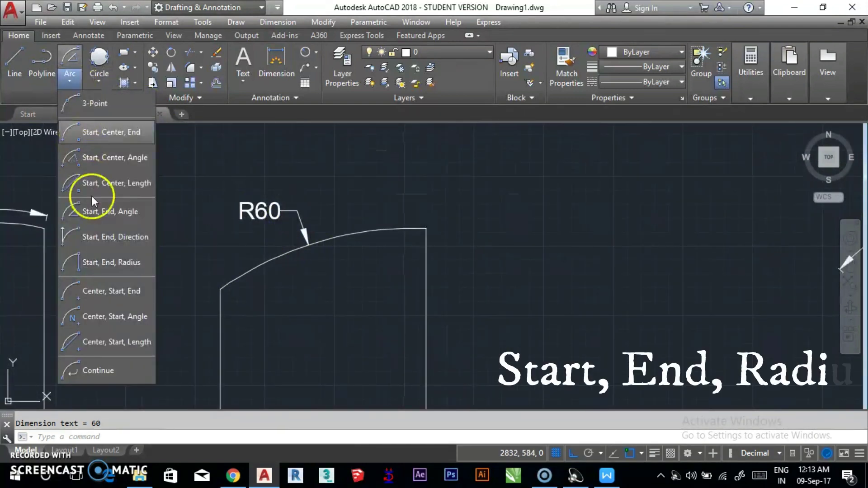
{"action": "left_click", "coordinate": [124, 262]}
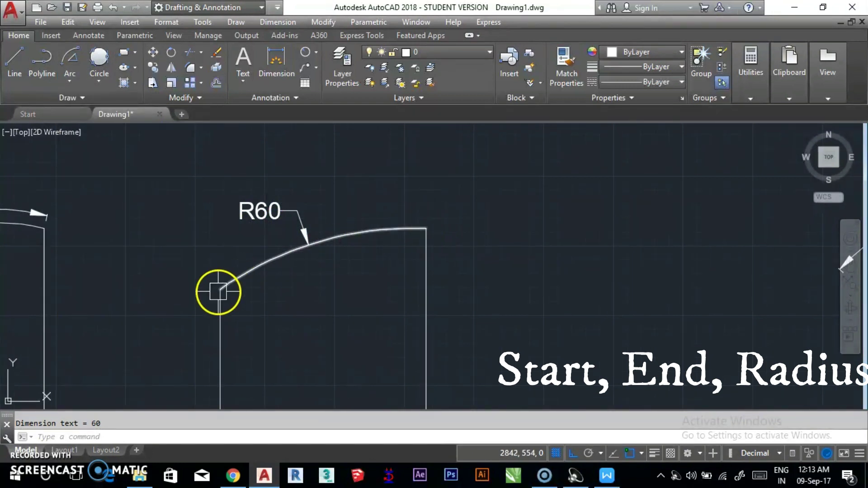
{"action": "middle_click_drag", "start_coordinate": [277, 216], "coordinate": [278, 191]}
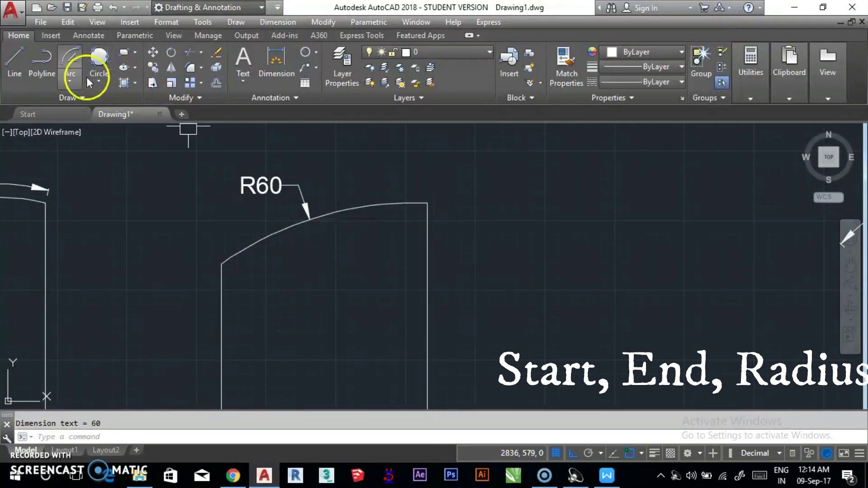
{"action": "left_click", "coordinate": [70, 81]}
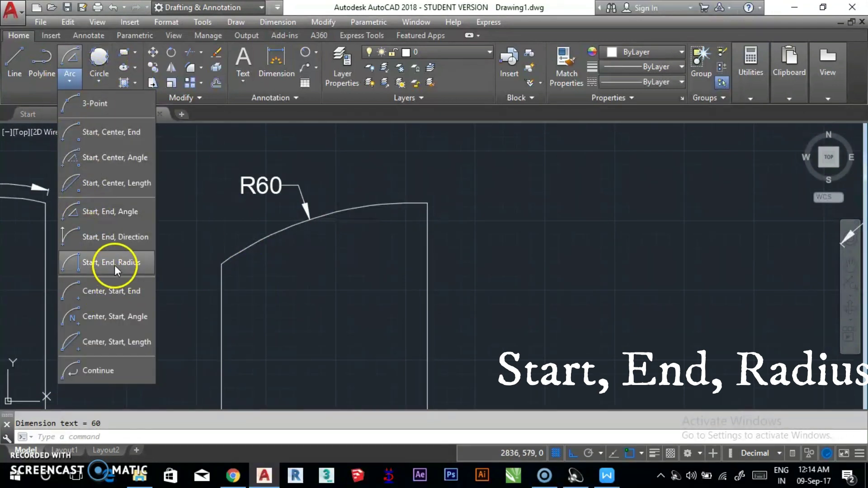
{"action": "left_click", "coordinate": [114, 263]}
{"action": "left_click", "coordinate": [222, 264]}
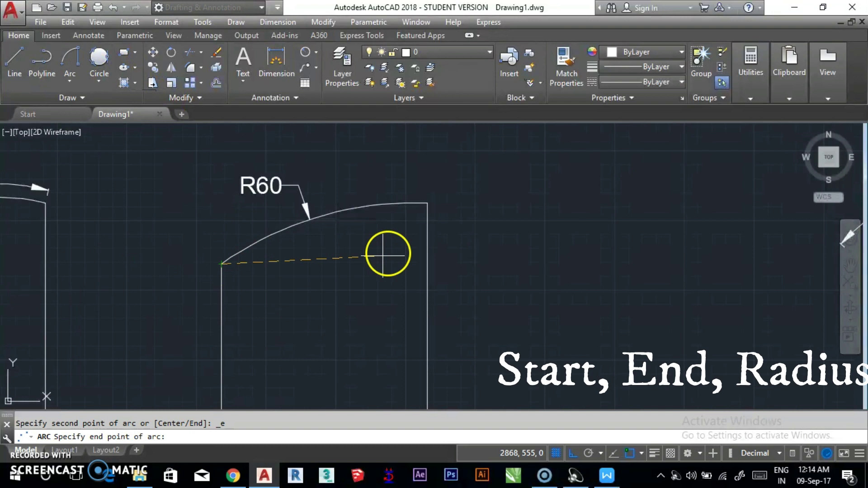
{"action": "left_click", "coordinate": [428, 204]}
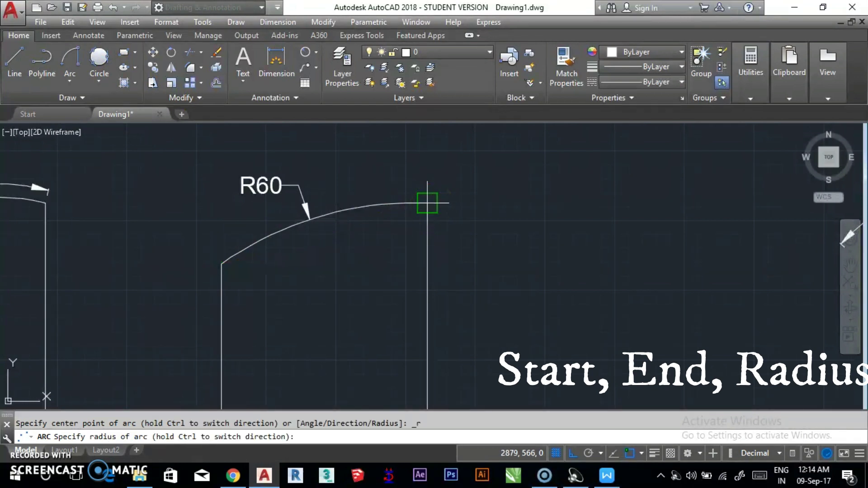
{"action": "type", "text": "60"}
{"action": "key", "text": "Return"}
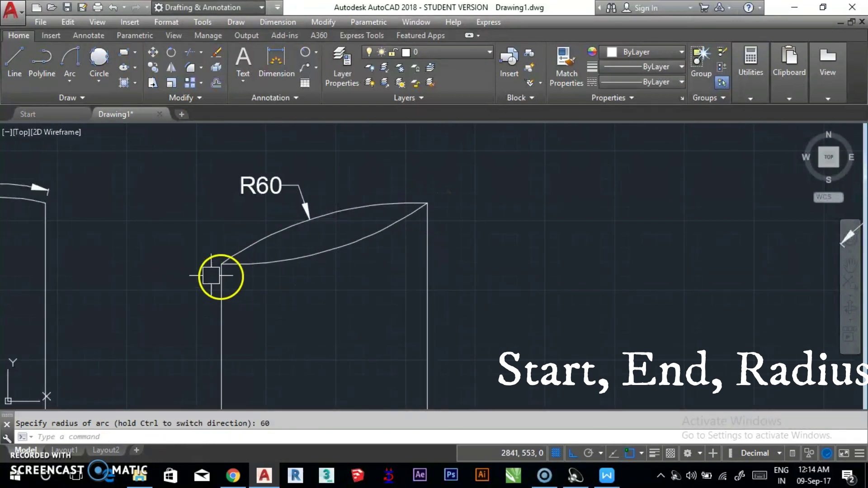
{"action": "left_click", "coordinate": [389, 231]}
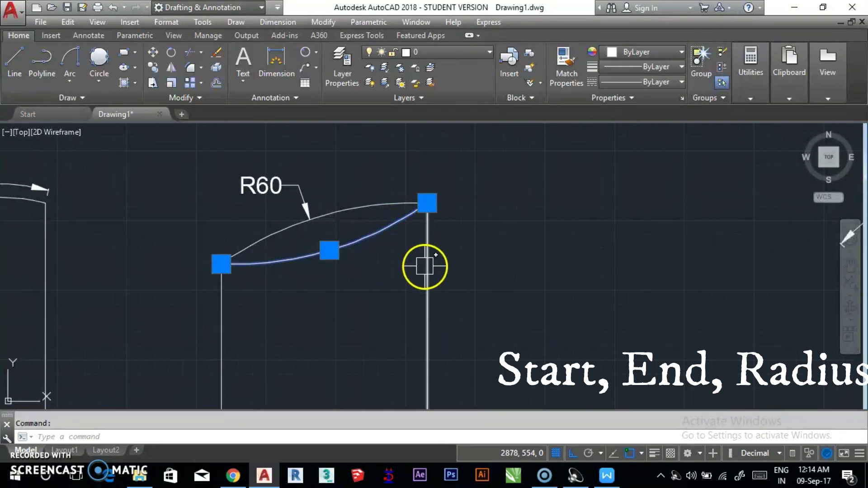
{"action": "type", "text": "e"}
{"action": "key", "text": "Return"}
{"action": "left_click", "coordinate": [427, 208]}
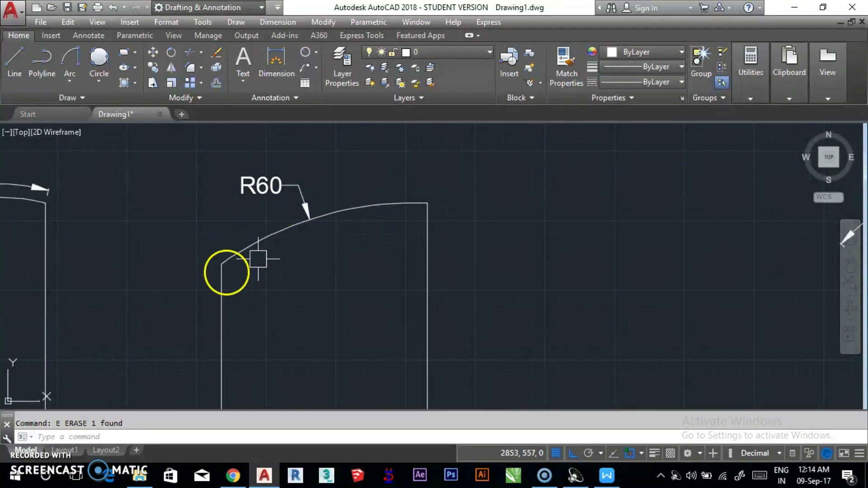
{"action": "scroll", "coordinate": [453, 206], "scroll_direction": "down", "scroll_amount": 4}
{"action": "mouse_move", "coordinate": [473, 240]}
{"action": "middle_mouse_down"}
{"action": "mouse_move", "coordinate": [376, 240]}
{"action": "mouse_move", "coordinate": [415, 240]}
{"action": "middle_mouse_up"}
{"action": "left_click", "coordinate": [71, 86]}
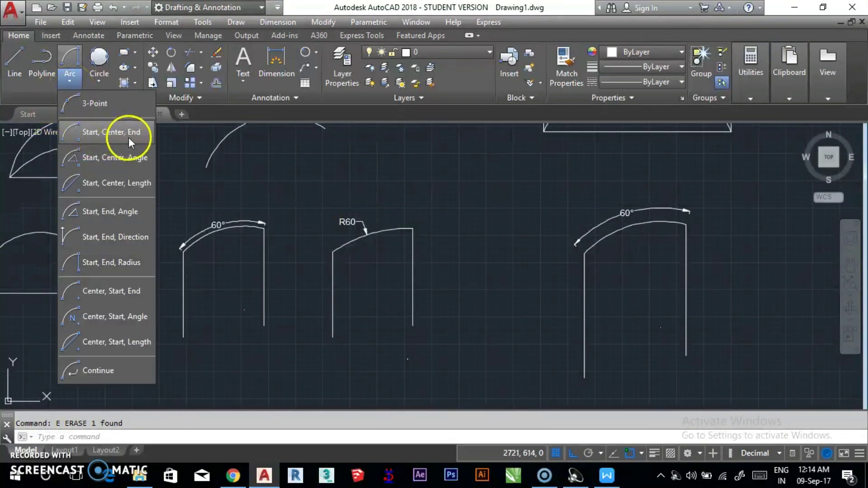
- Erase the existing semicircle arc above the horizontal line
{"action": "middle_click_drag", "start_coordinate": [115, 243], "coordinate": [367, 193]}
{"action": "left_click", "coordinate": [348, 194]}
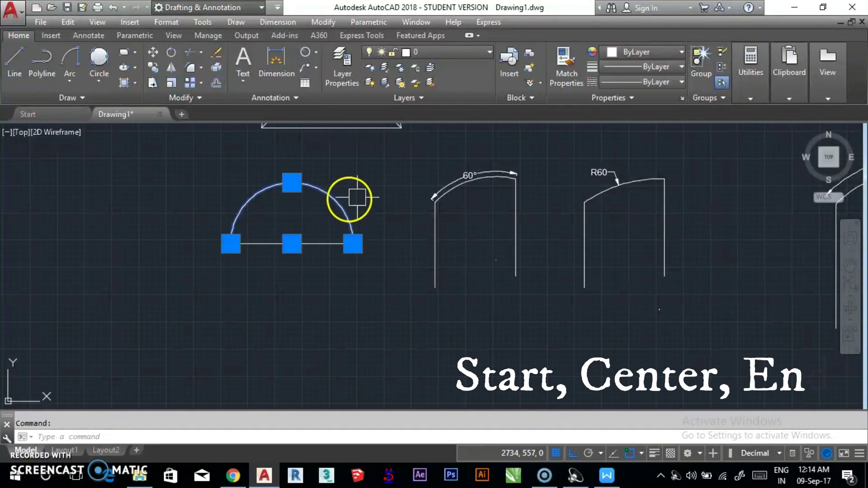
{"action": "type", "text": "e"}
{"action": "key", "text": "Return"}
{"action": "scroll", "coordinate": [299, 236], "scroll_direction": "up", "scroll_amount": 2}
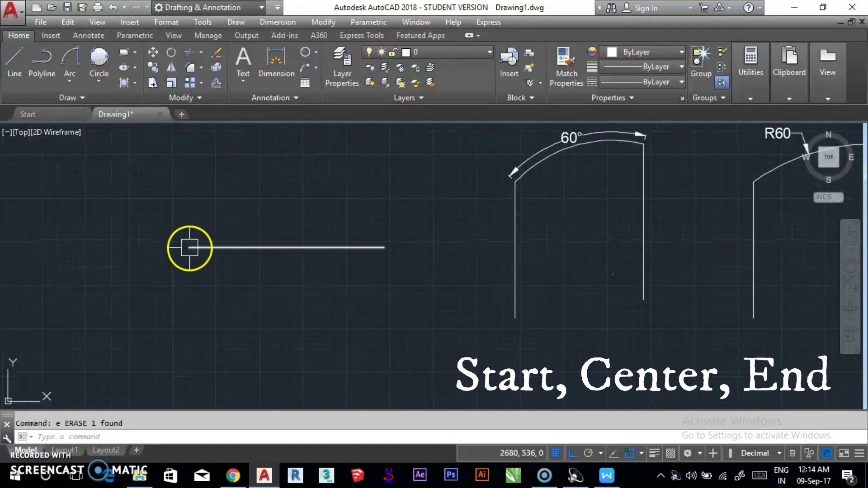
- Draw a Start, Center, End arc from the line's right end, centred on its midpoint
{"action": "left_click", "coordinate": [74, 83]}
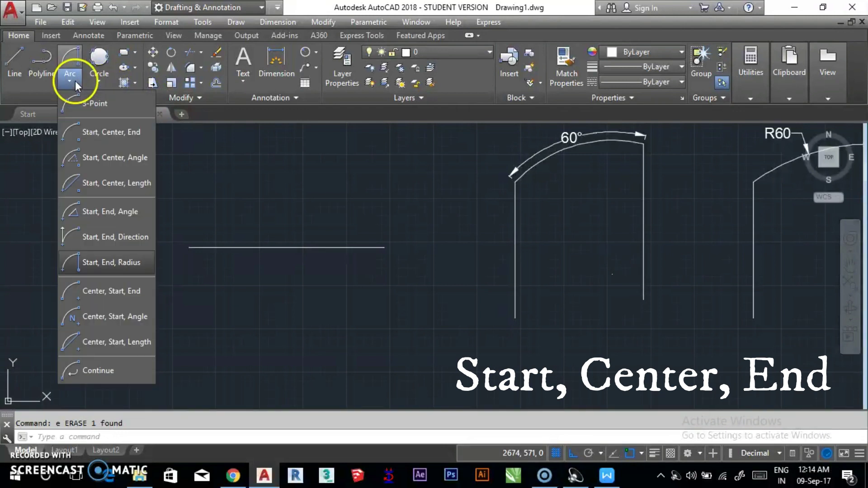
{"action": "left_click", "coordinate": [87, 143]}
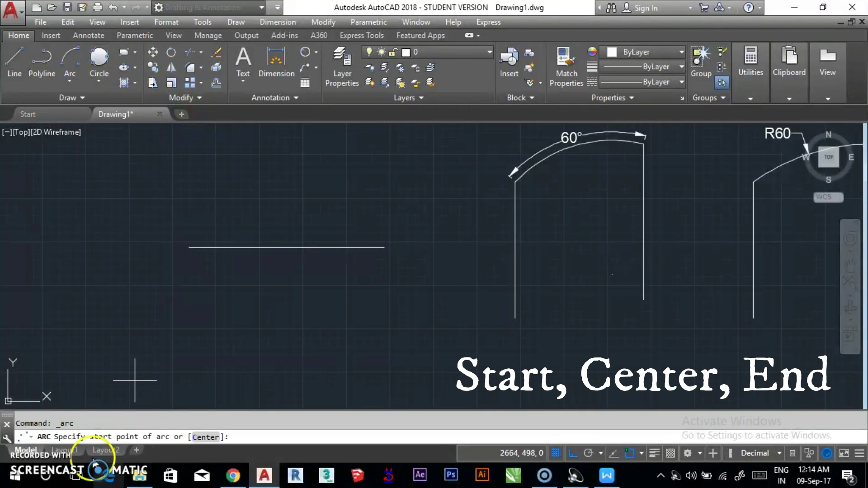
{"action": "left_click", "coordinate": [384, 247]}
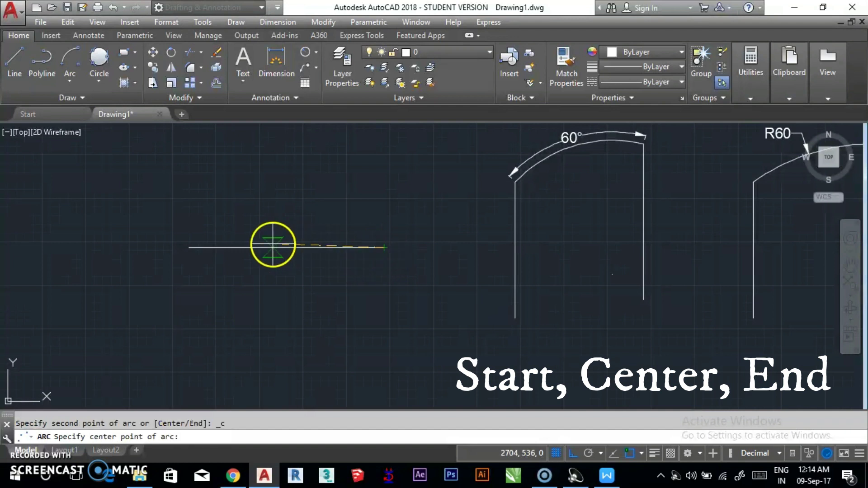
{"action": "left_click", "coordinate": [286, 247]}
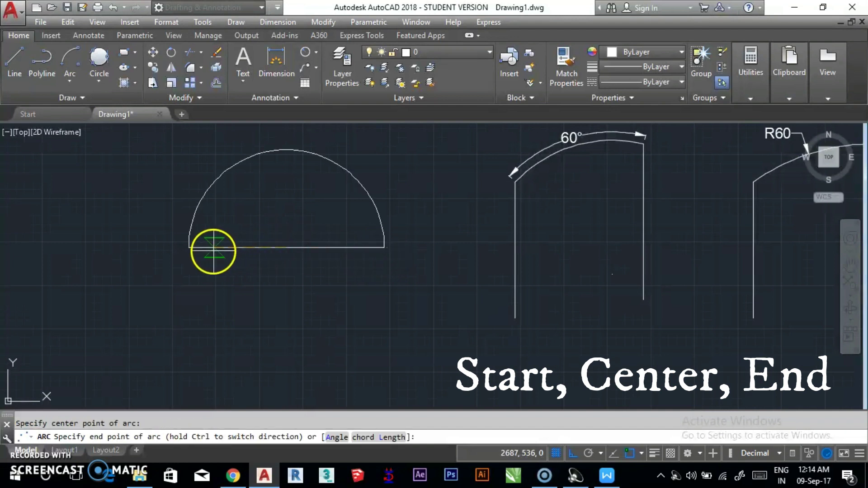
{"action": "key", "text": "Escape"}
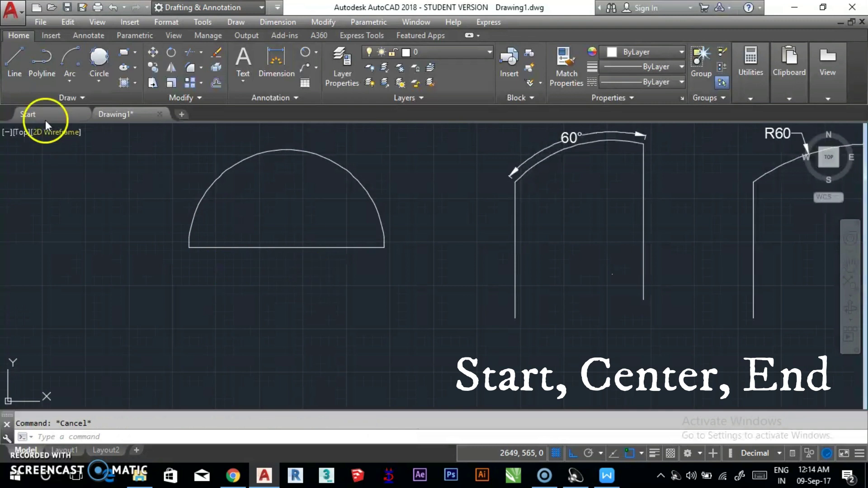
{"action": "left_click", "coordinate": [60, 83]}
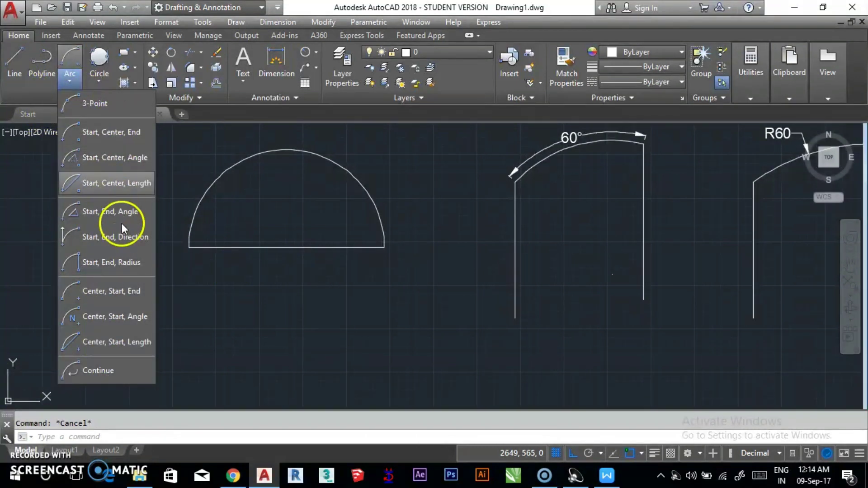
- Close the arc method list unused and zoom out over the drawing
{"action": "left_click", "coordinate": [413, 289]}
{"action": "scroll", "coordinate": [465, 254], "scroll_direction": "down", "scroll_amount": 2}
{"action": "scroll", "coordinate": [334, 262], "scroll_direction": "down", "scroll_amount": 4}
{"action": "scroll", "coordinate": [436, 256], "scroll_direction": "down", "scroll_amount": 2}
{"action": "scroll", "coordinate": [392, 271], "scroll_direction": "down", "scroll_amount": 1}
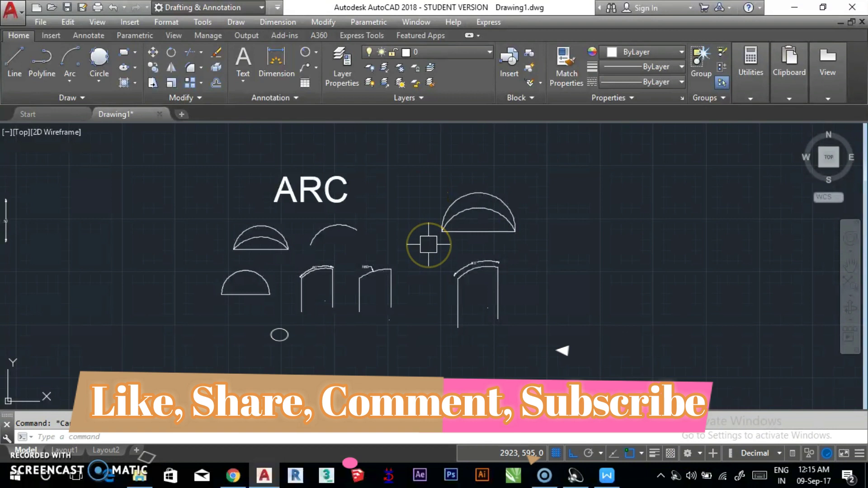
{"action": "scroll", "coordinate": [475, 242], "scroll_direction": "up", "scroll_amount": 3}
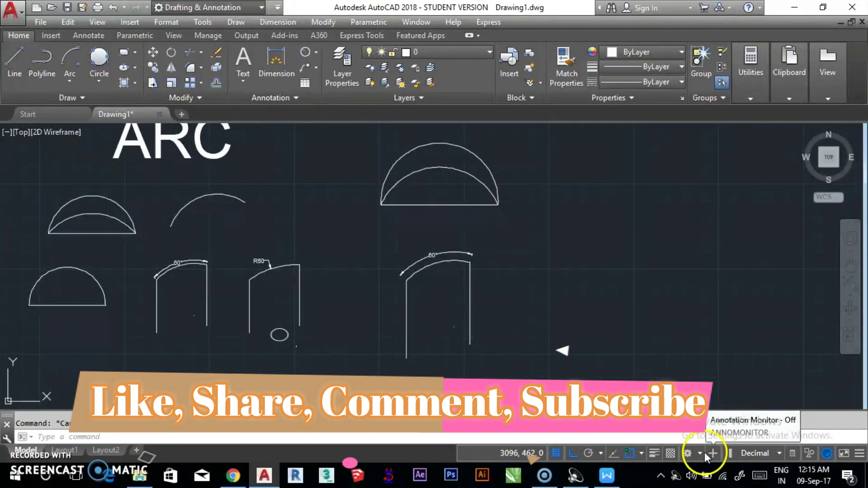
- Pan until the ELLIPSE and ARC example groups are centred side by side
{"action": "middle_click_drag", "start_coordinate": [414, 277], "coordinate": [423, 280]}
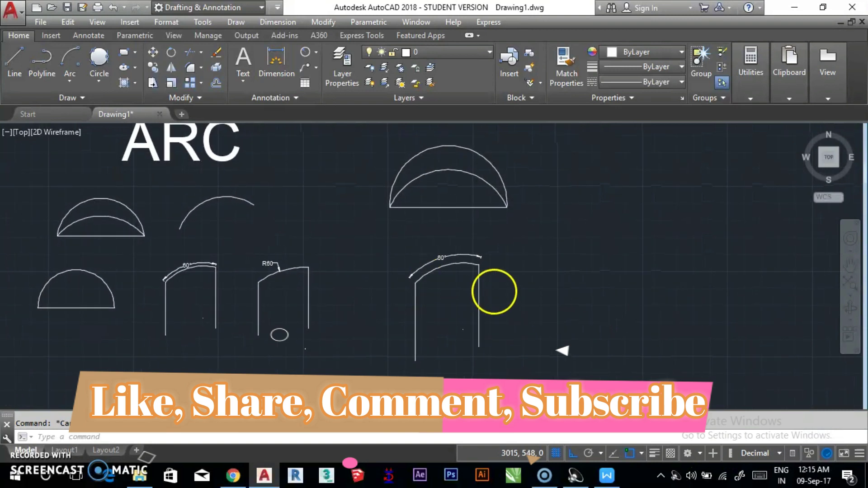
{"action": "scroll", "coordinate": [493, 290], "scroll_direction": "down", "scroll_amount": 2}
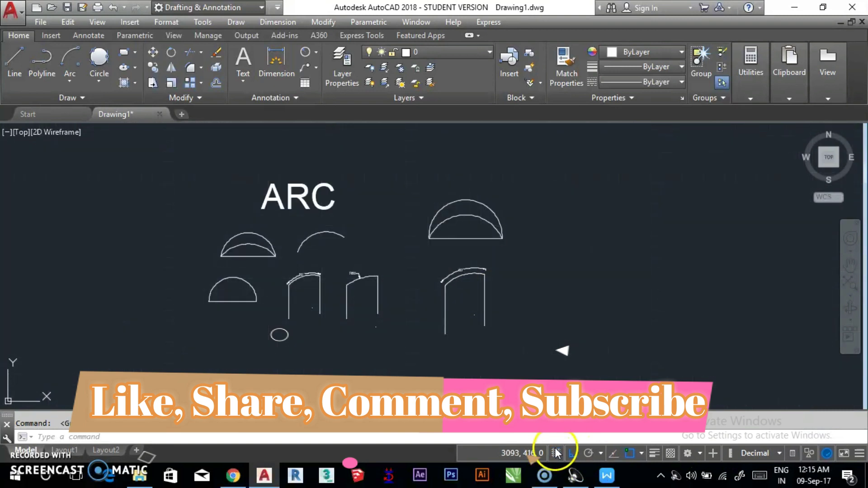
{"action": "middle_click_drag", "start_coordinate": [471, 262], "coordinate": [444, 246]}
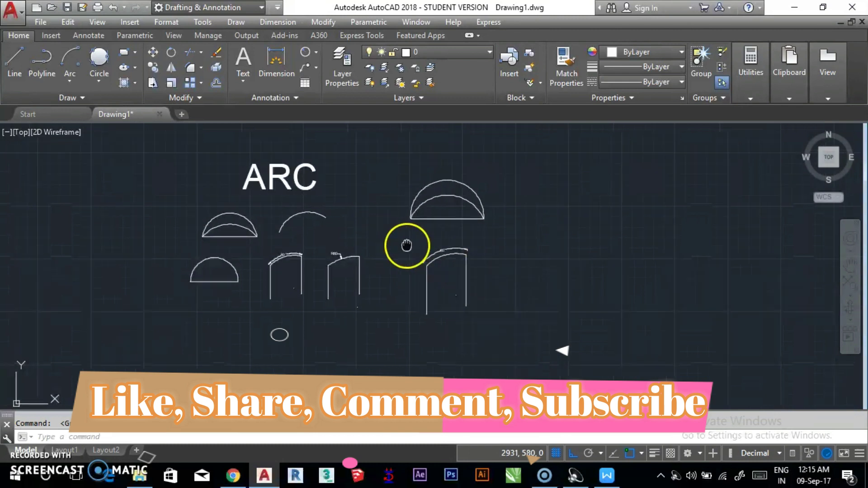
{"action": "middle_click_drag", "start_coordinate": [403, 246], "coordinate": [480, 266]}
{"action": "middle_click_drag", "start_coordinate": [386, 254], "coordinate": [489, 243]}
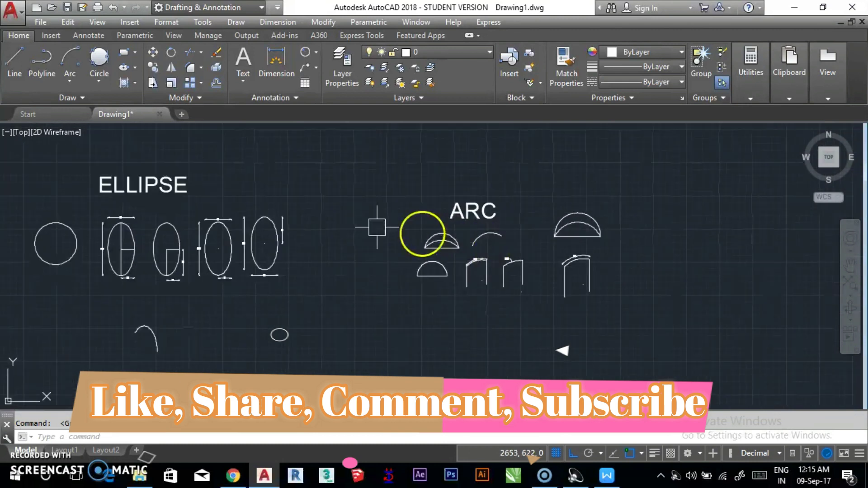
{"action": "middle_click_drag", "start_coordinate": [356, 226], "coordinate": [450, 227]}
{"action": "left_click", "coordinate": [94, 361]}
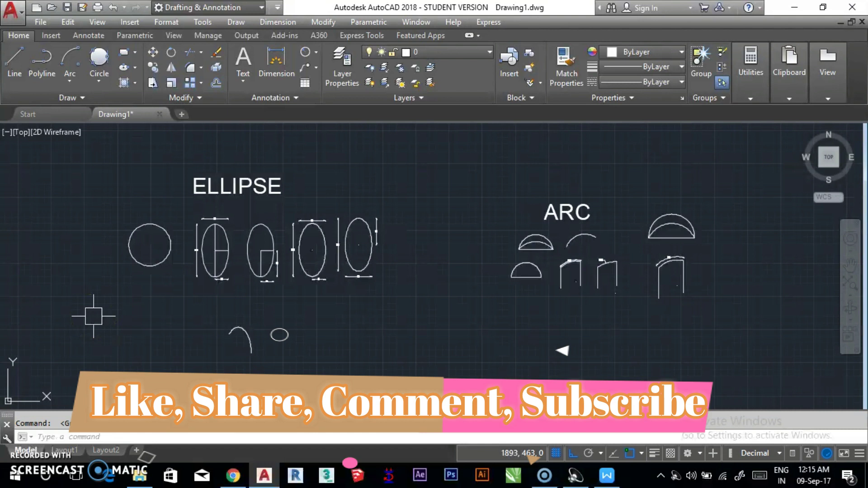
{"action": "left_click", "coordinate": [15, 425]}
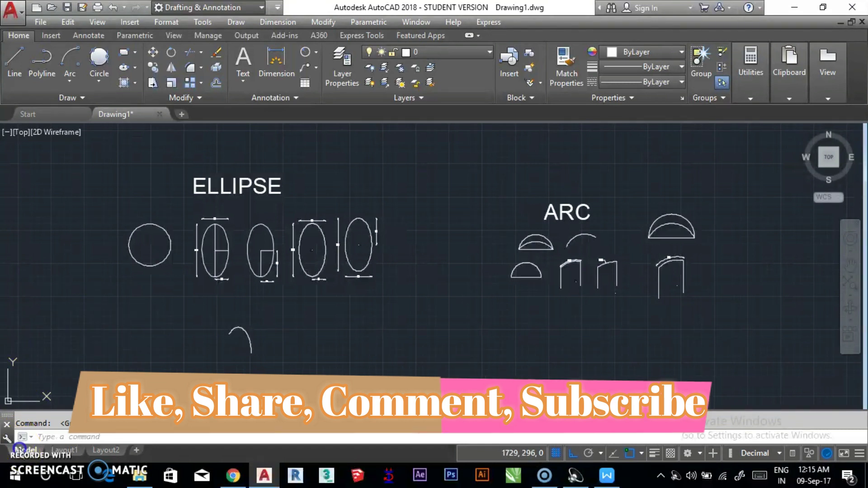